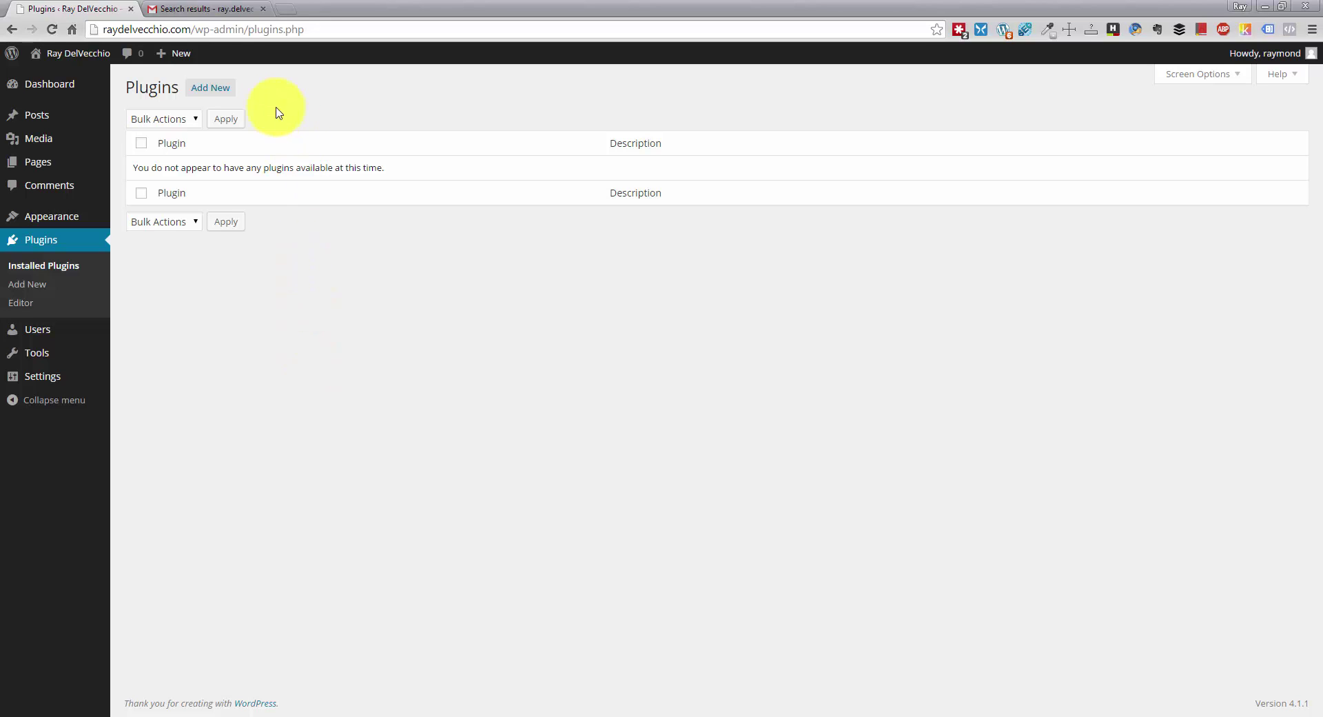
# - Search the Add Plugins directory for 'contact form 7'
pyautogui.click(225, 97)
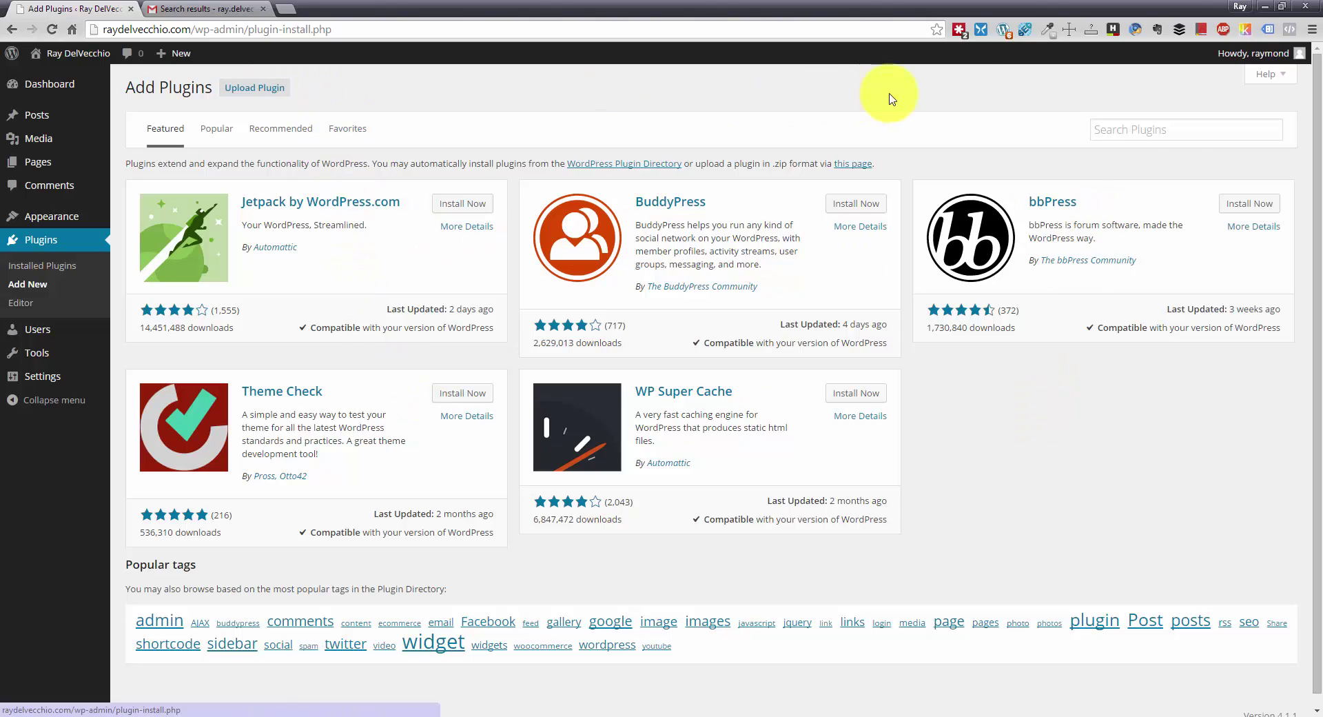
pyautogui.click(1179, 131)
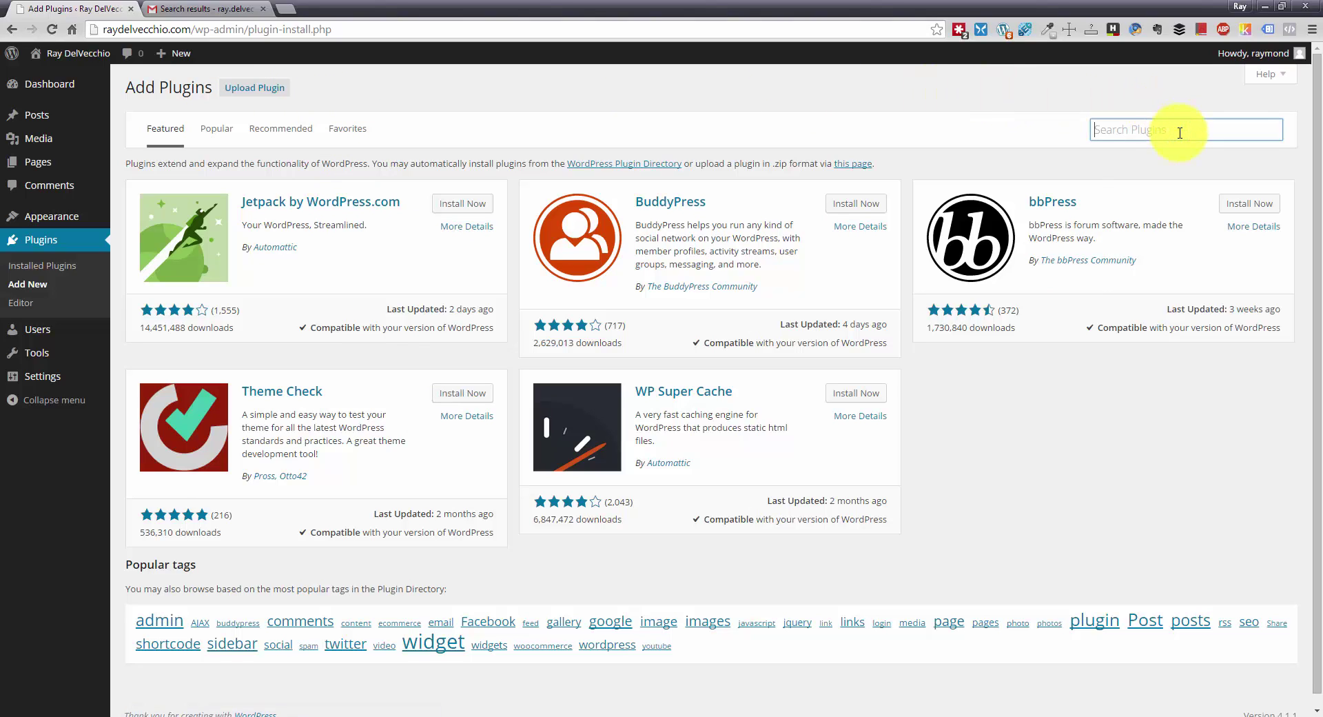
pyautogui.write('contact form 7')
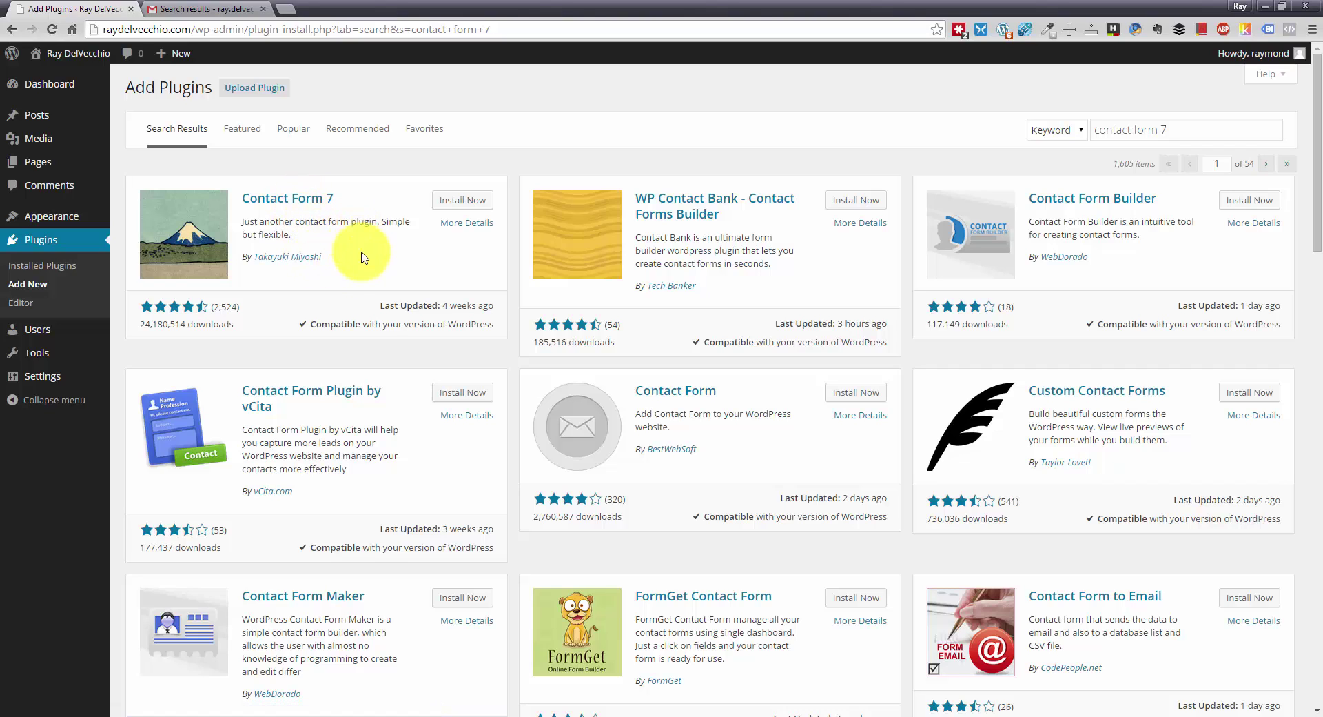
pyautogui.tripleClick(498, 308)
pyautogui.click(499, 308)
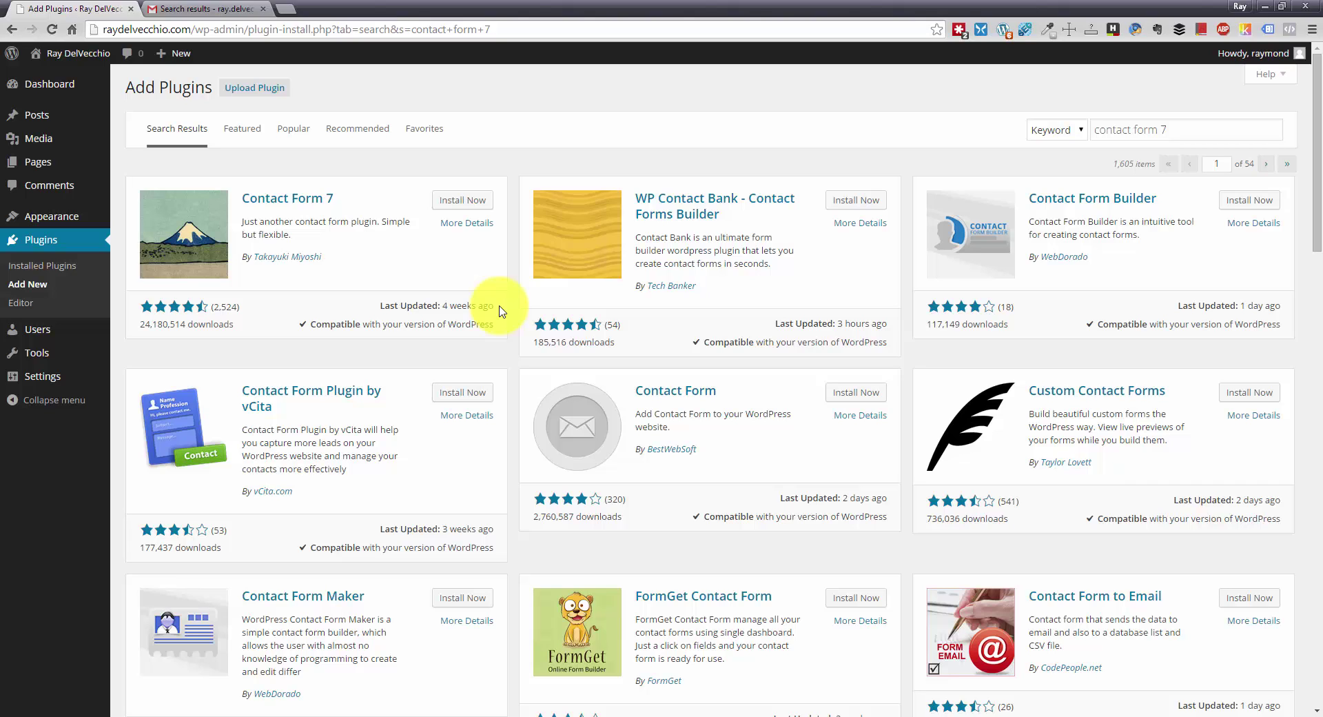
# - Install Contact Form 7 (version 4.1), confirm, and activate it
pyautogui.click(474, 200)
pyautogui.click(699, 115)
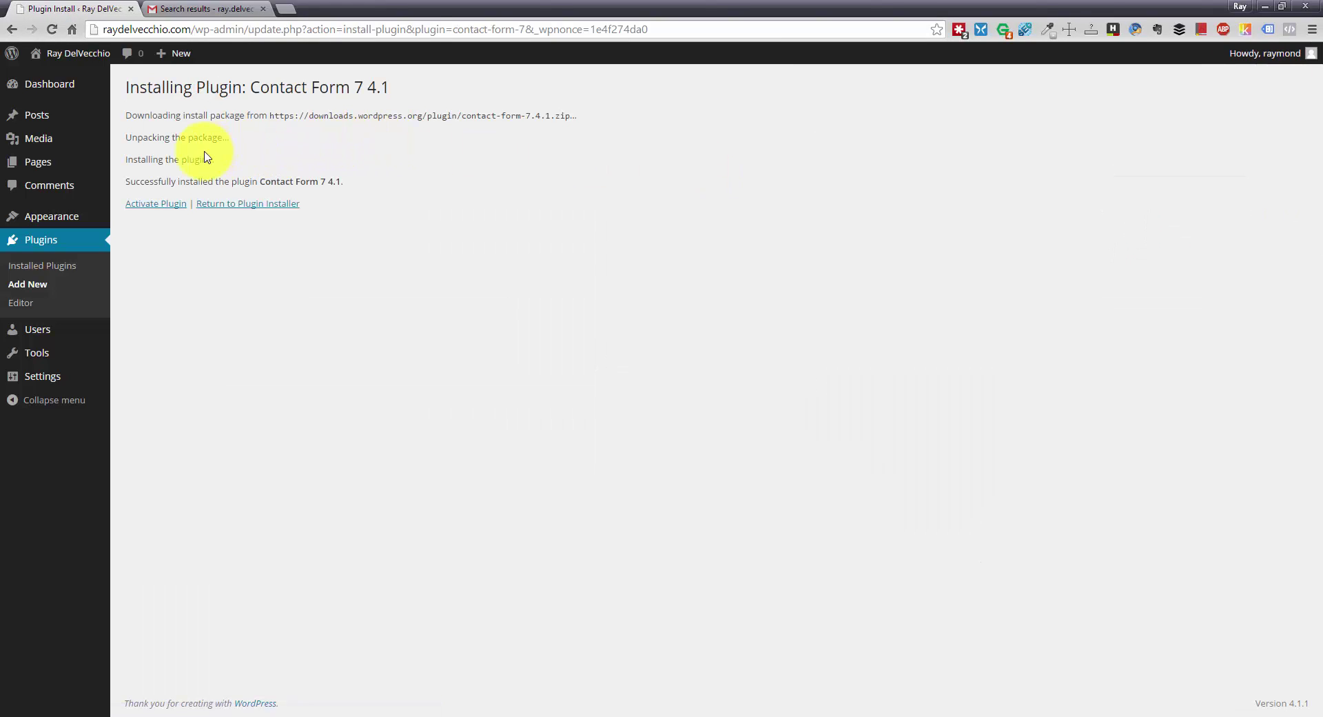
pyautogui.click(154, 209)
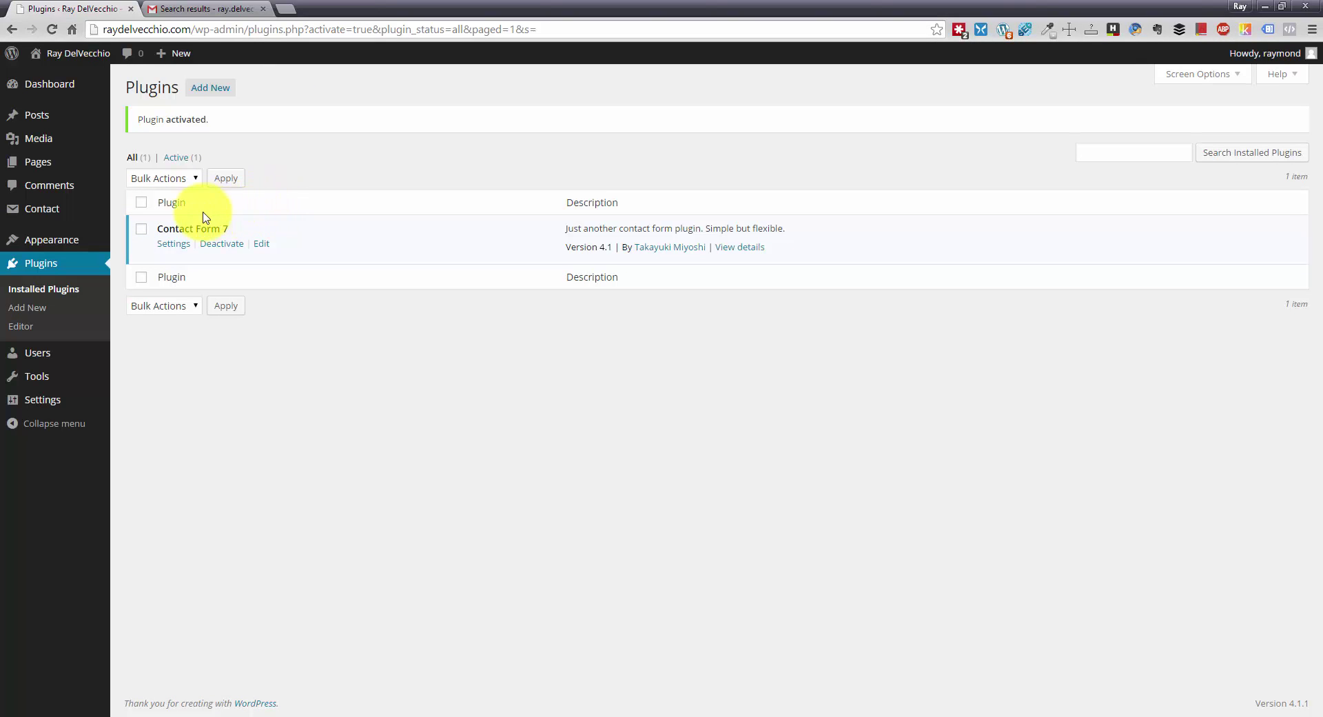
# - Open the Contact Forms list and check Contact form 1's shortcode
pyautogui.moveTo(81, 218)
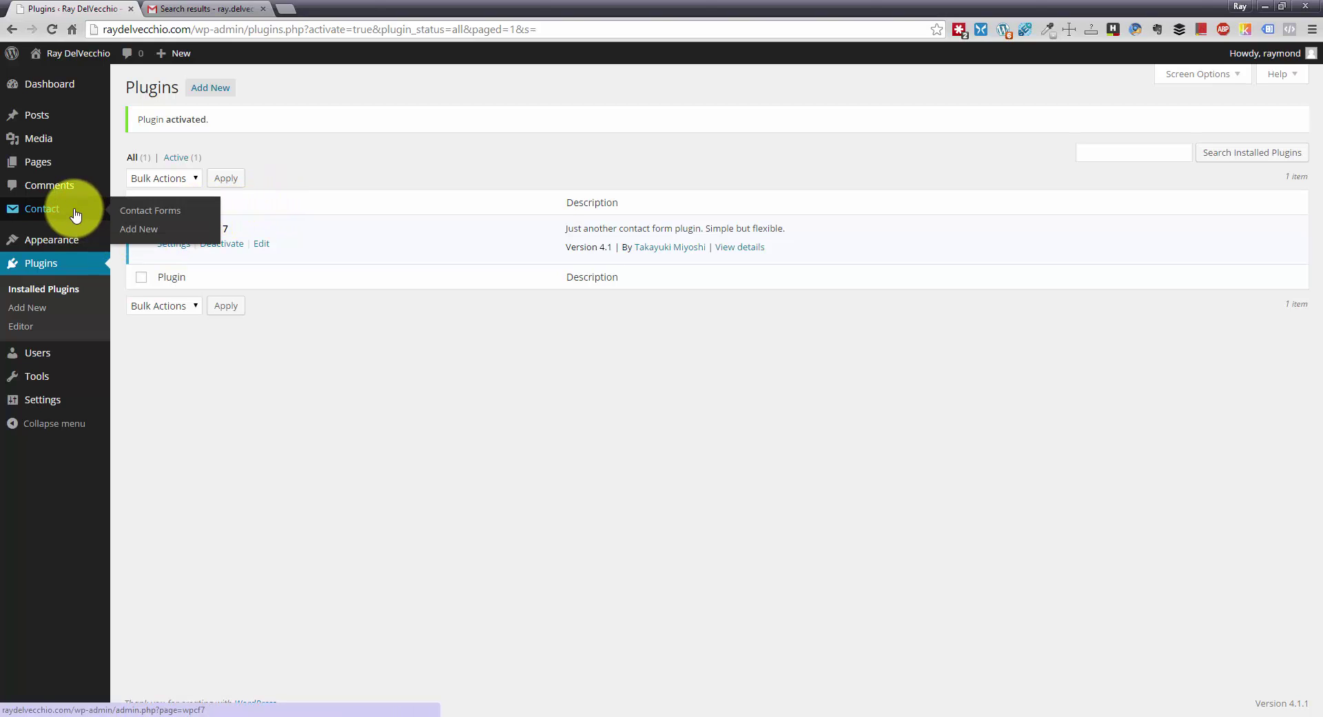
pyautogui.click(76, 214)
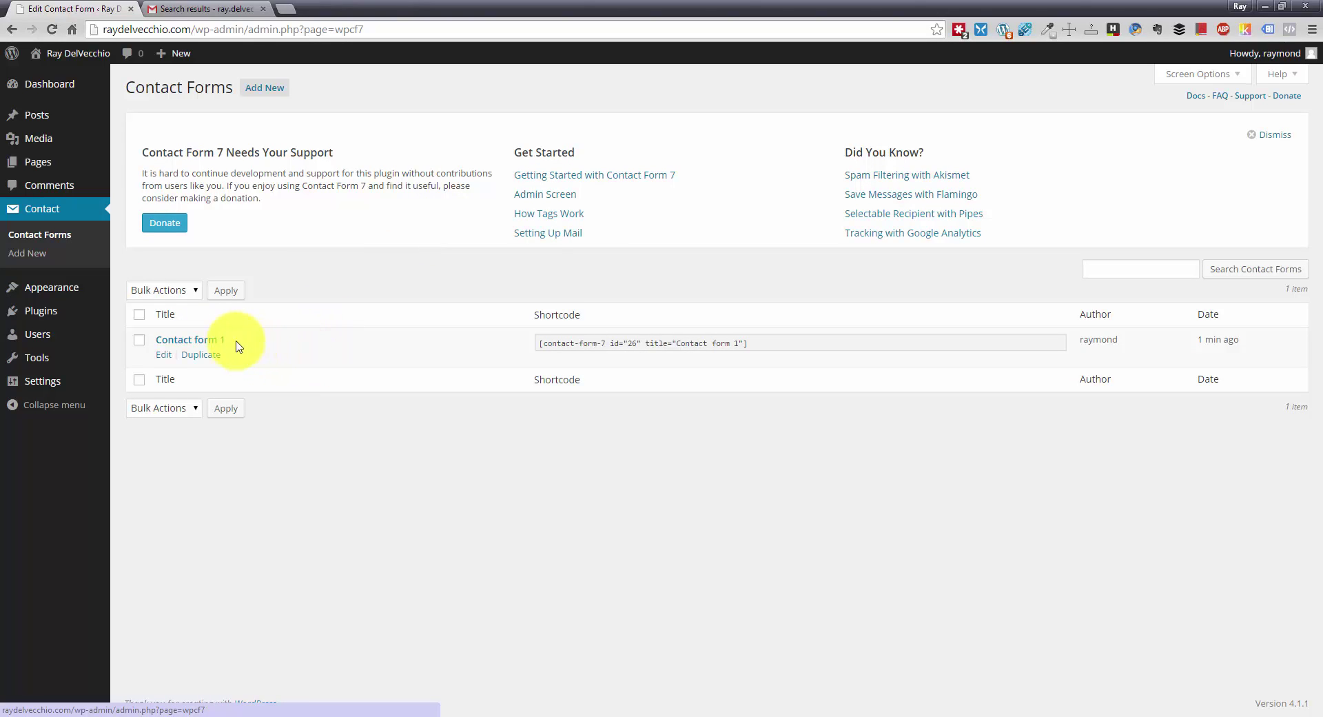
pyautogui.click(542, 348)
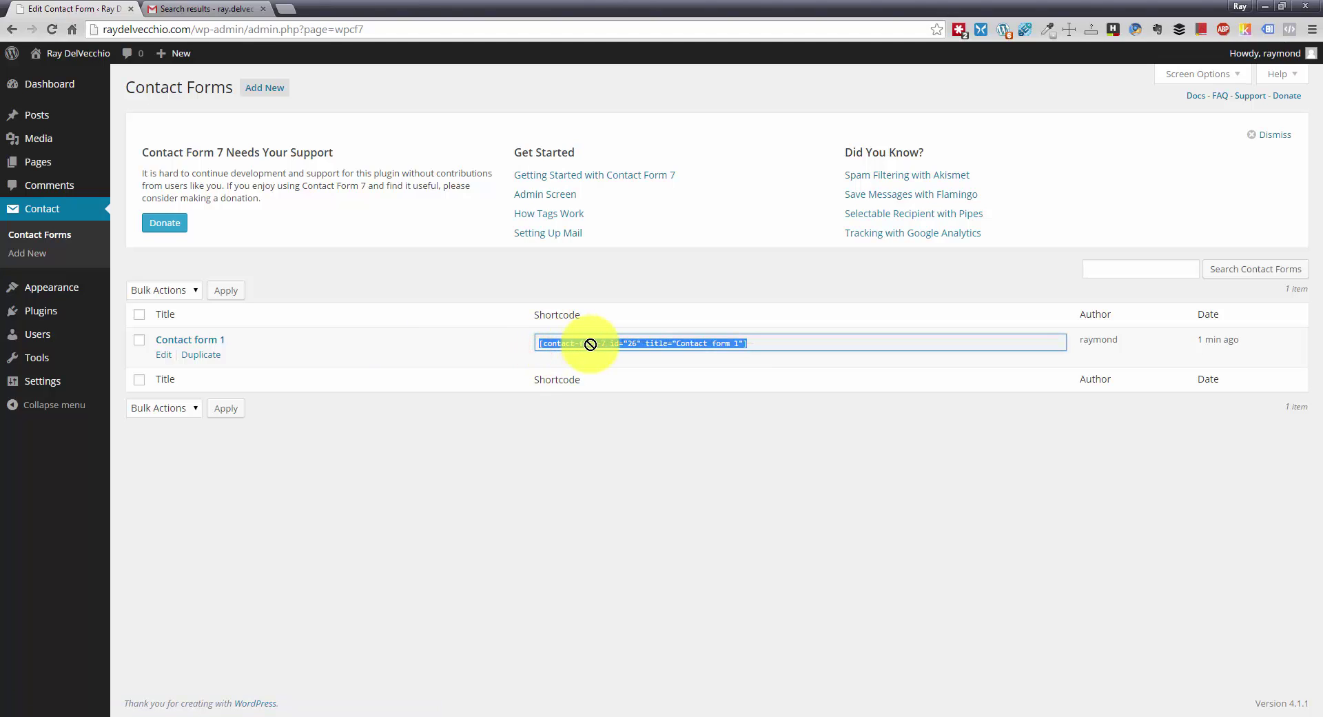
pyautogui.click(458, 324)
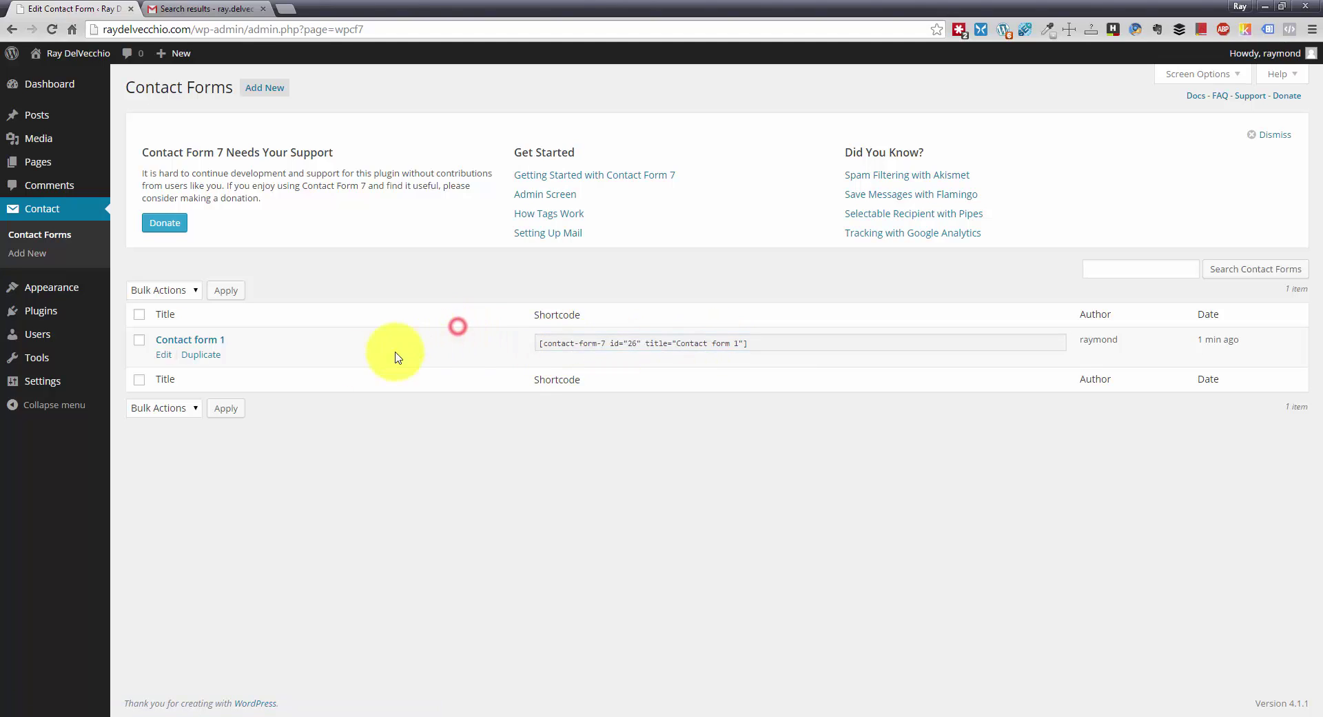
# - Open Contact form 1 and retitle it 'General Contact Form'
pyautogui.click(214, 342)
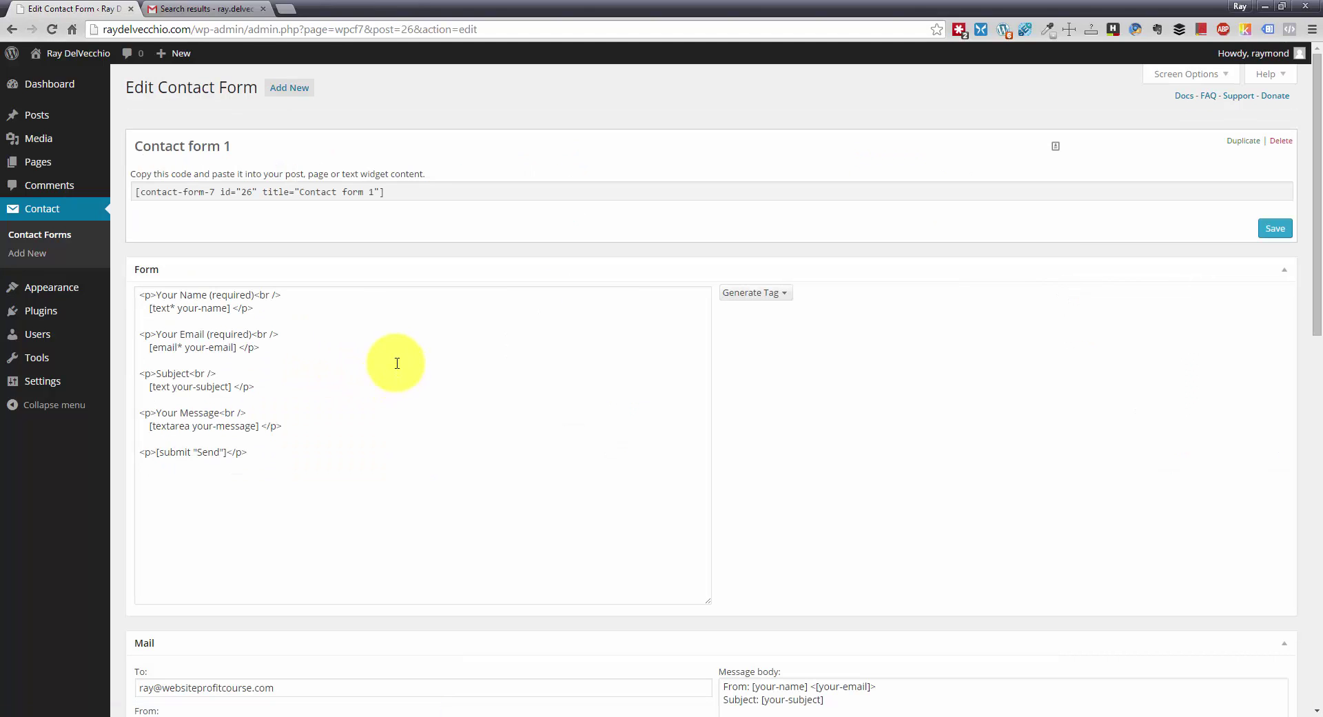
pyautogui.click(180, 146)
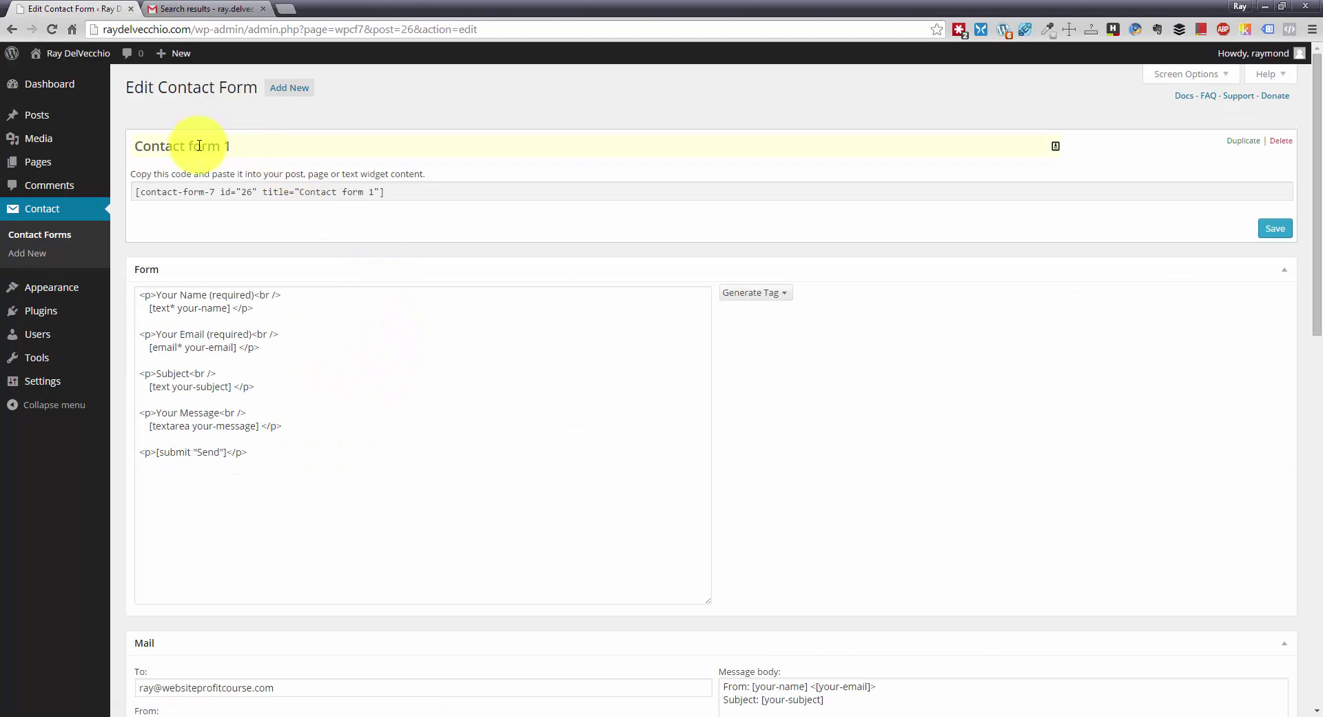
pyautogui.click(271, 146)
pyautogui.moveTo(271, 146); pyautogui.dragTo(140, 148)
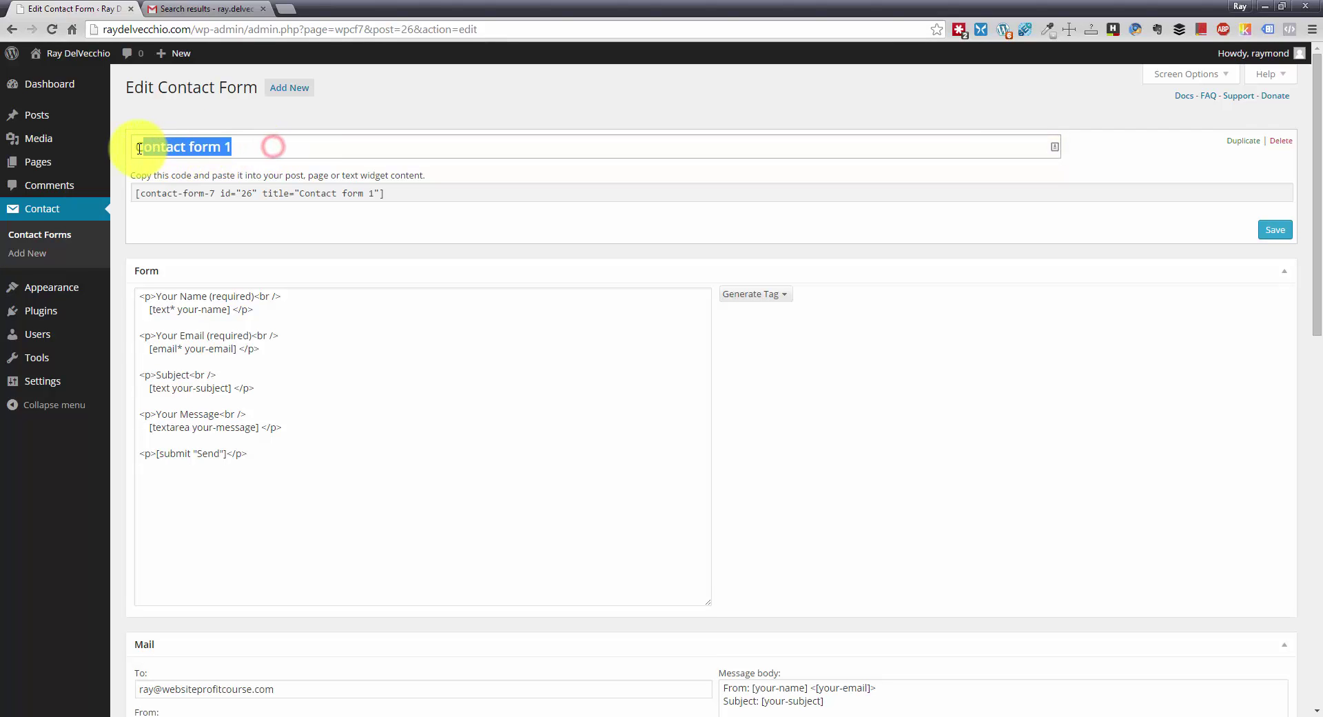
pyautogui.write('General ')
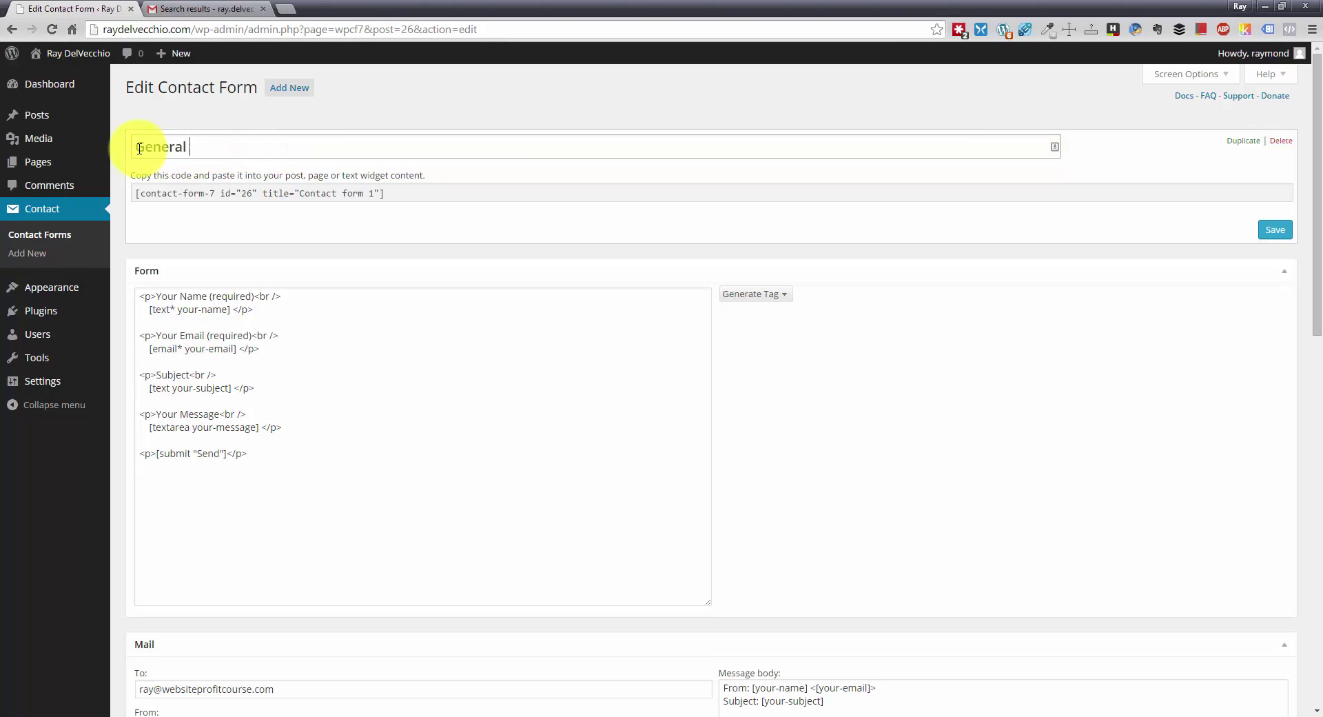
pyautogui.write('Contacts')
pyautogui.press('BackSpace')
pyautogui.write('Form')
pyautogui.click(345, 318)
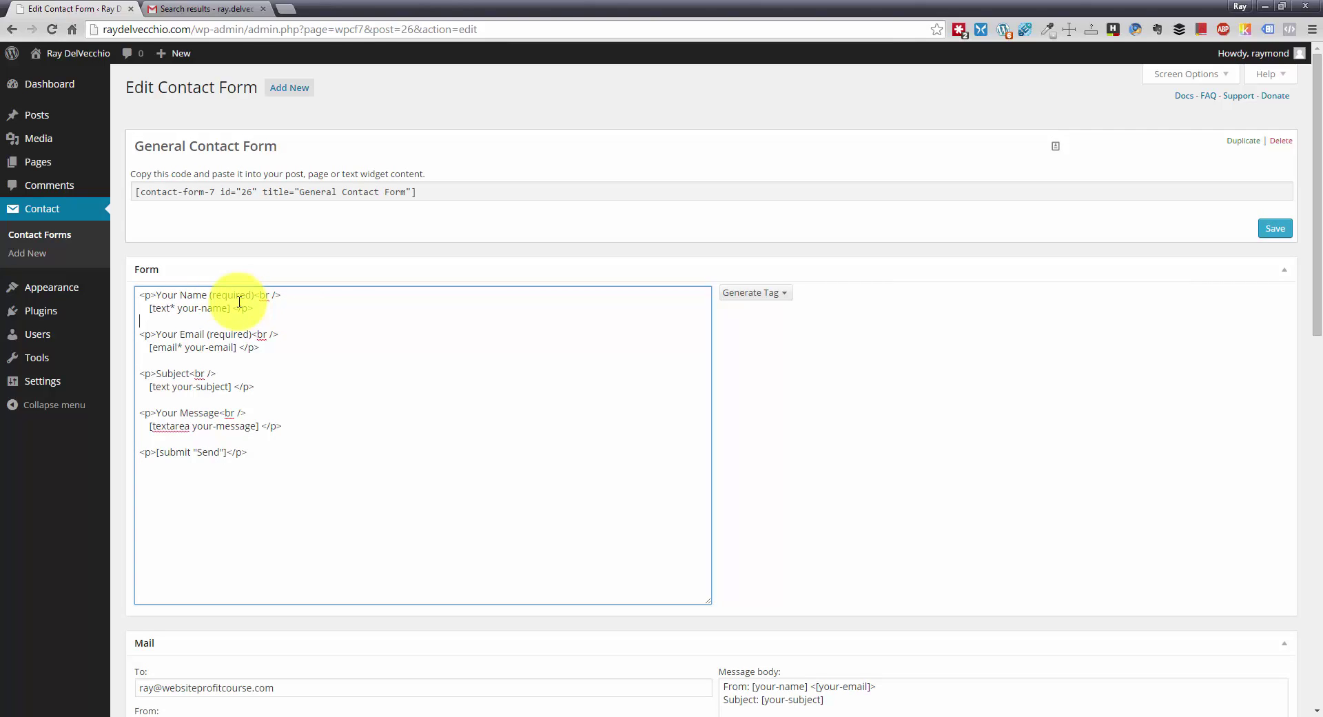
pyautogui.scroll(-1, 372, 298)
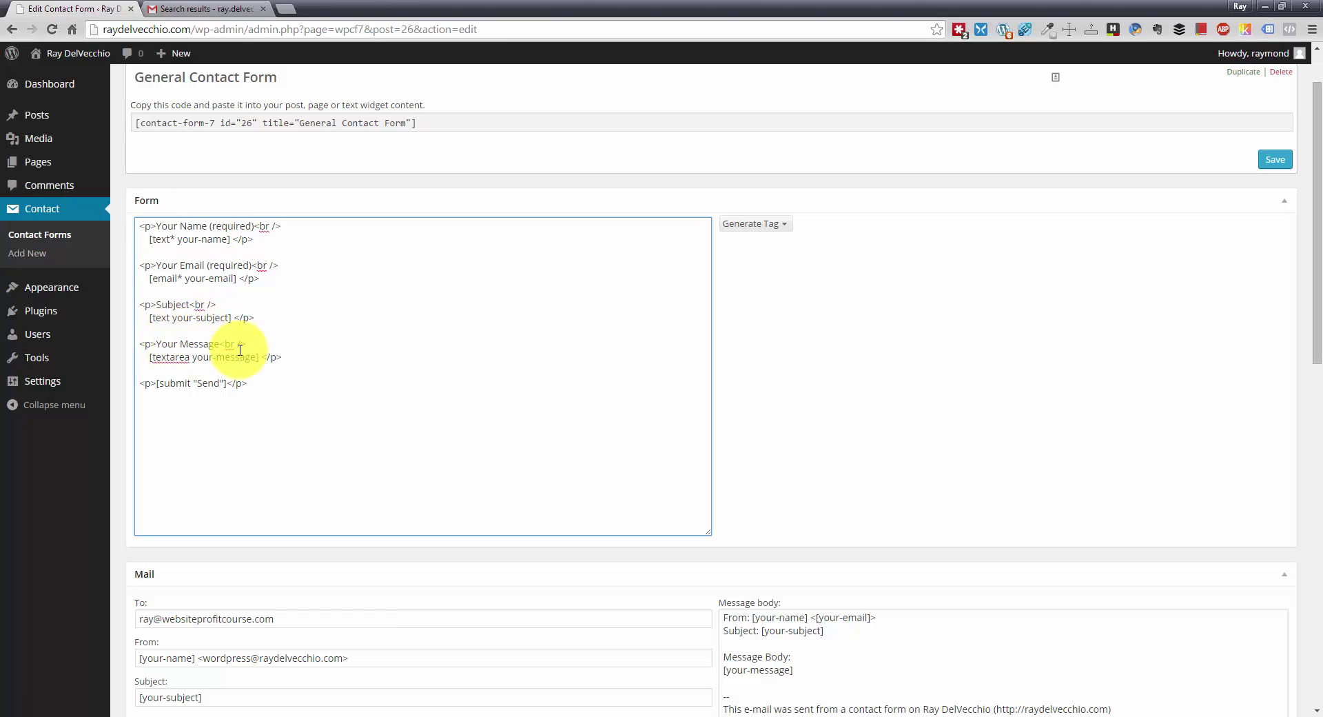
# - Place the caret after the submit line and open the Generate Tag list
pyautogui.click(275, 386)
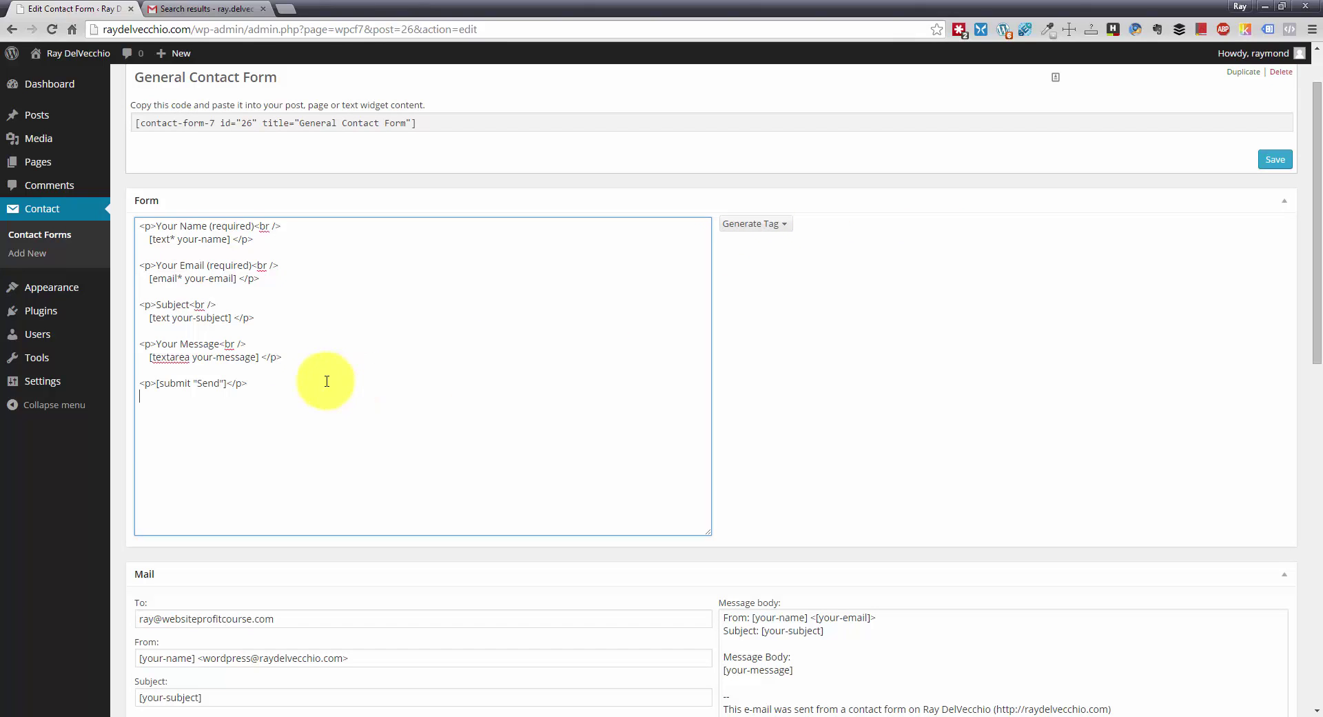
pyautogui.click(784, 230)
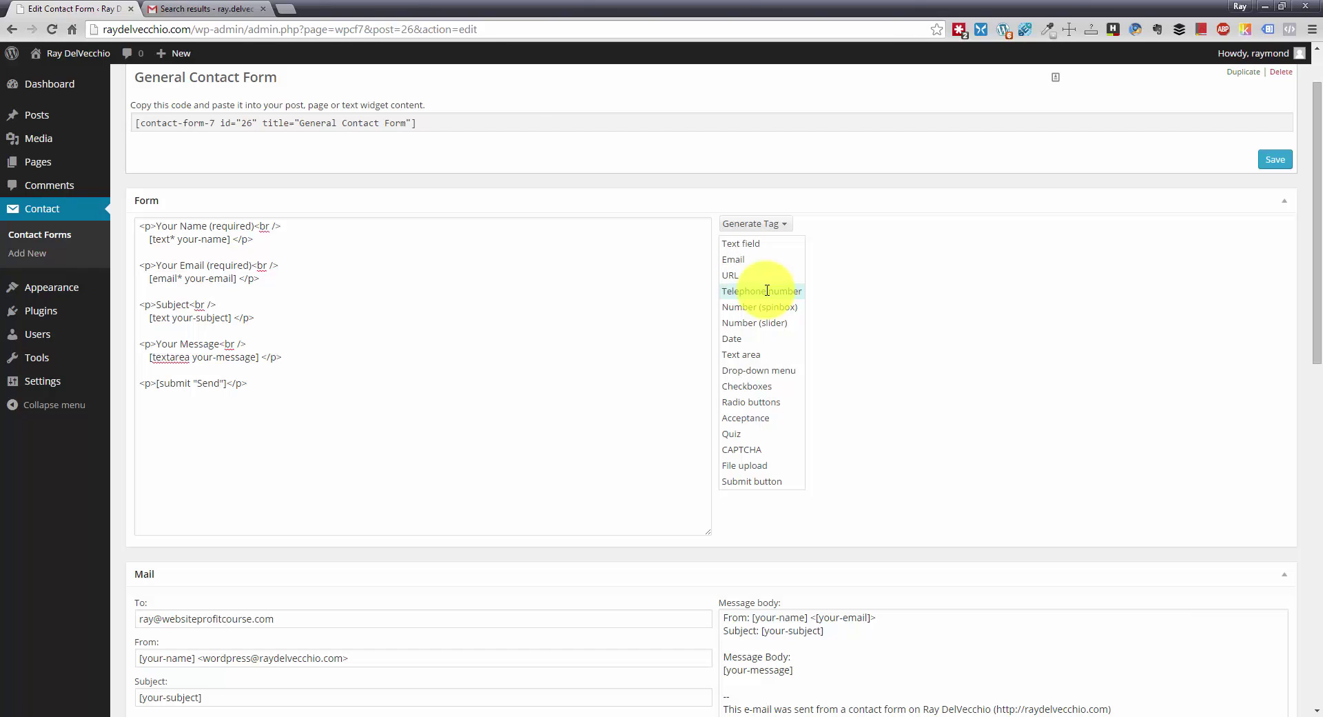
# - Generate a Telephone number tag tel-331 and mark it required
pyautogui.click(766, 290)
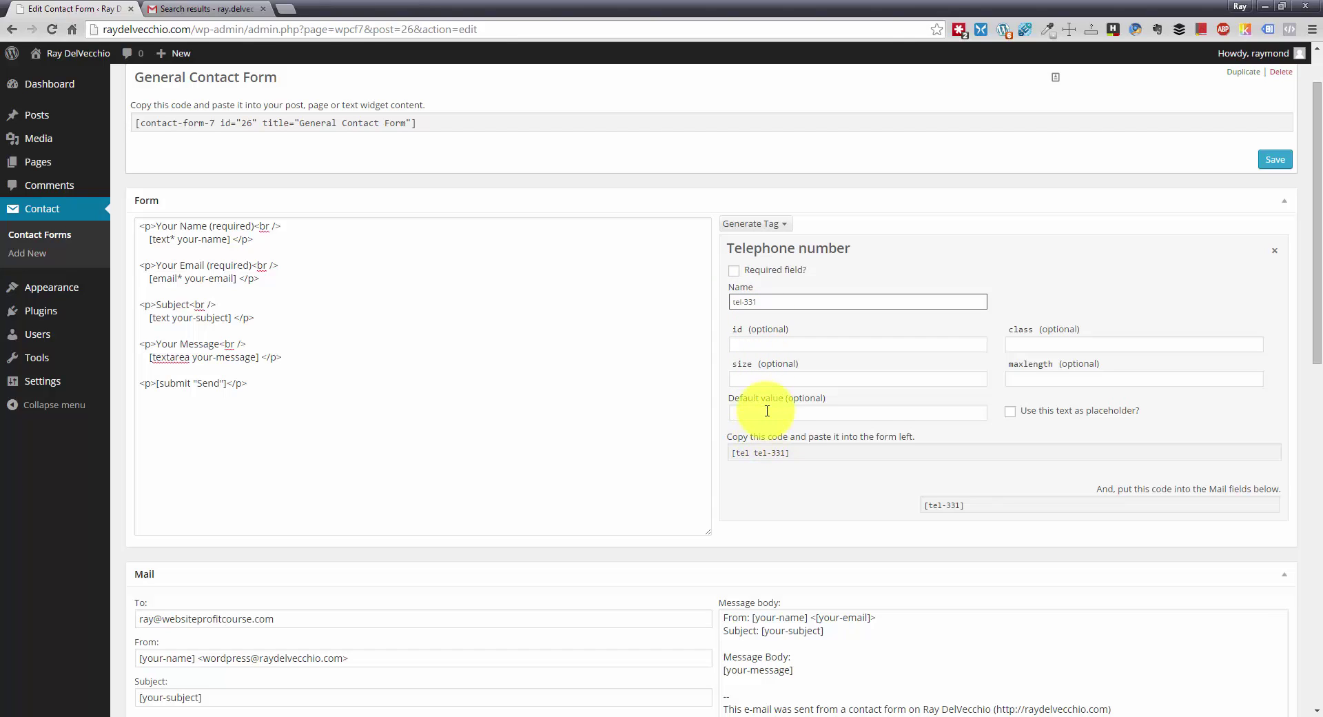
pyautogui.click(803, 455)
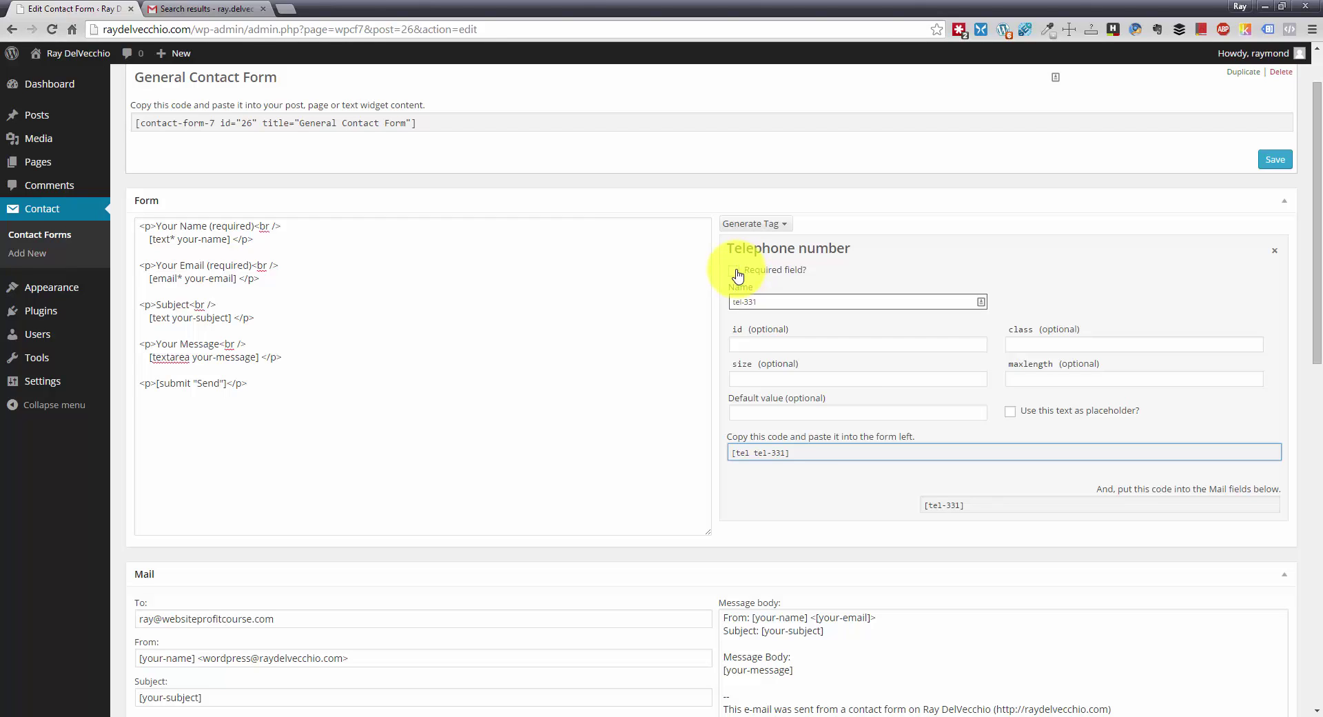
pyautogui.click(736, 272)
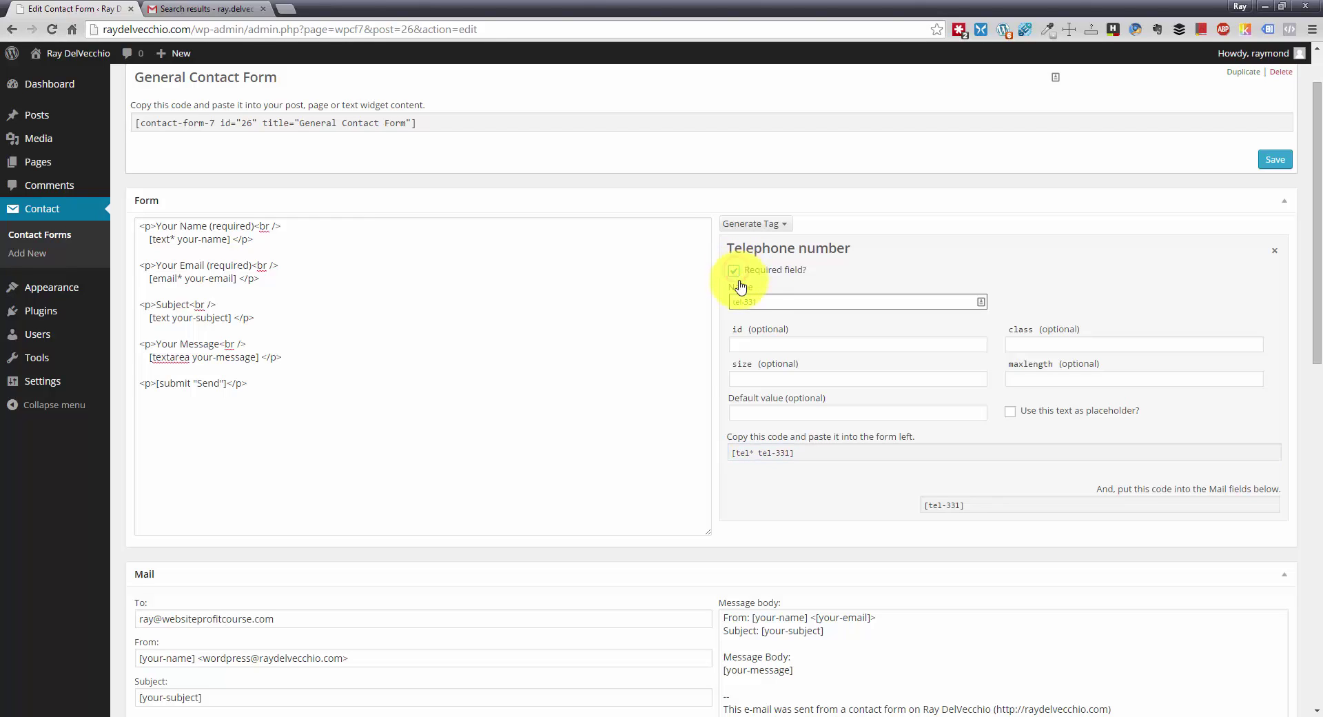
pyautogui.click(748, 455)
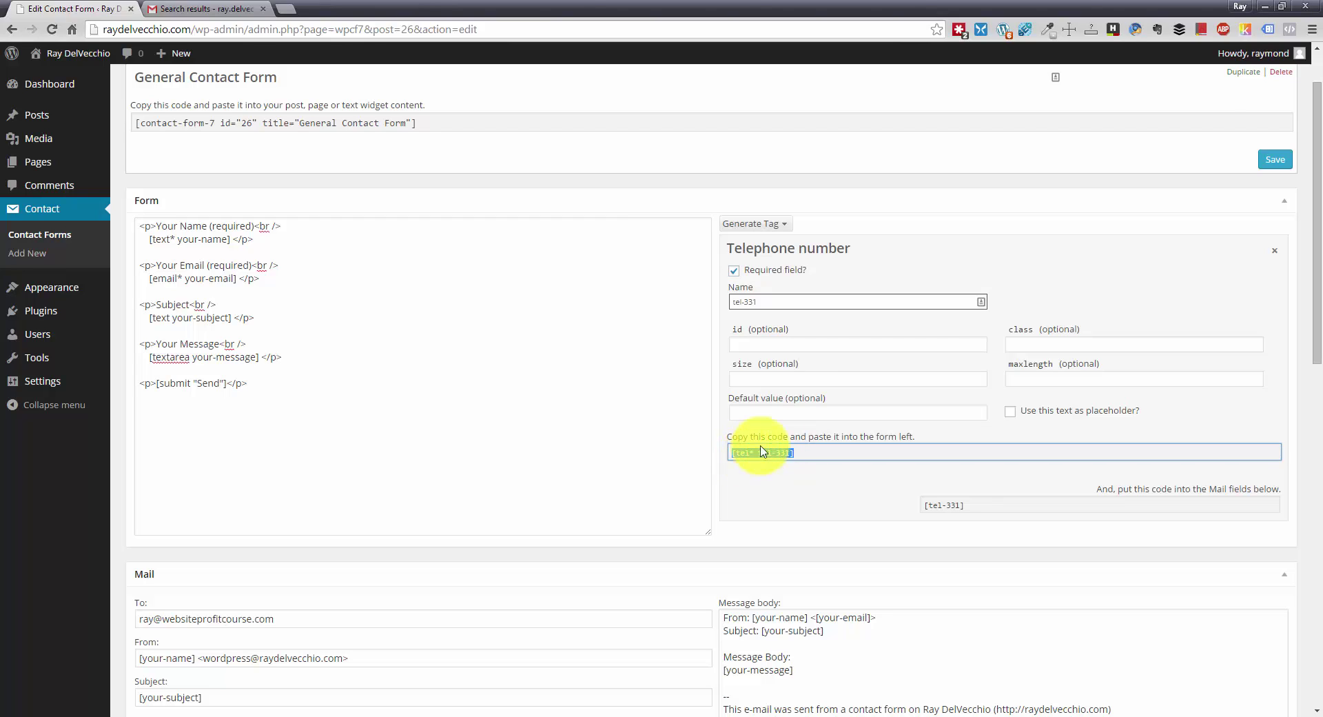
# - Look over the tel tag's optional id, class, size and maxlength fields
pyautogui.click(812, 345)
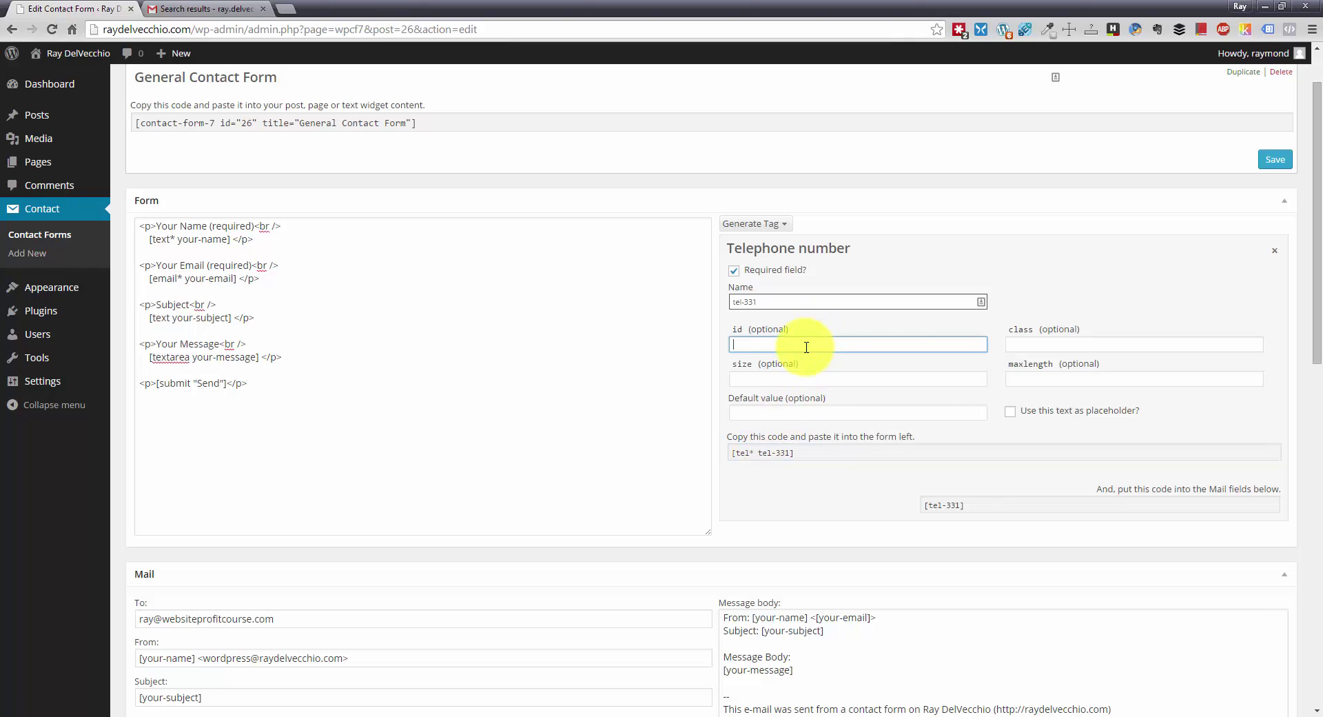
pyautogui.click(1075, 341)
pyautogui.click(915, 343)
pyautogui.click(1008, 343)
pyautogui.click(979, 343)
pyautogui.click(1047, 343)
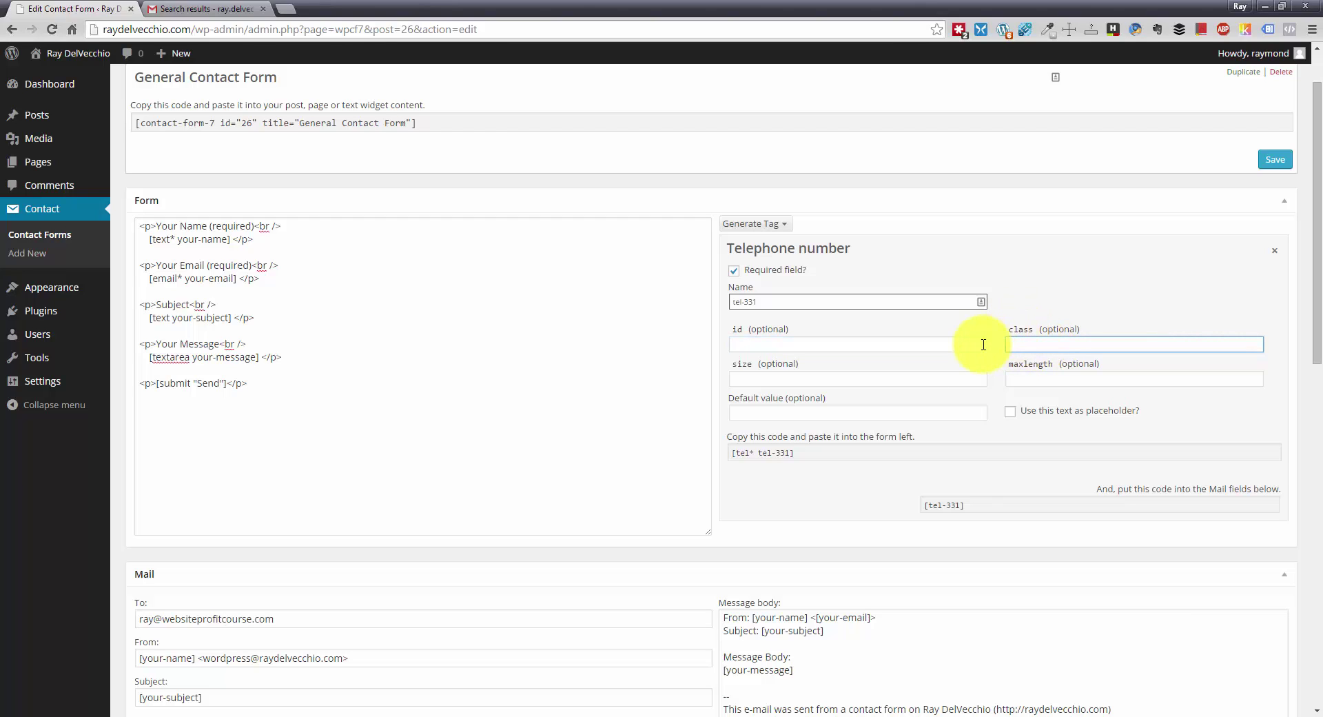
pyautogui.click(936, 380)
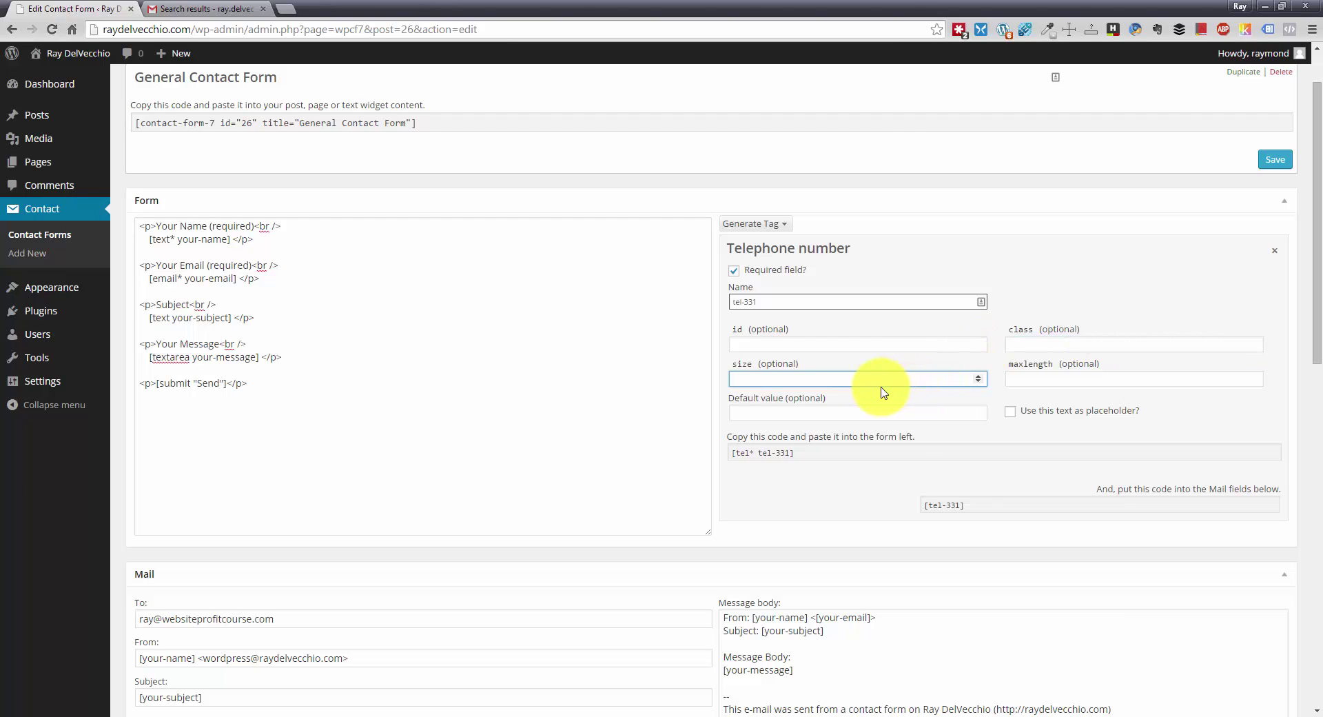
pyautogui.click(1047, 381)
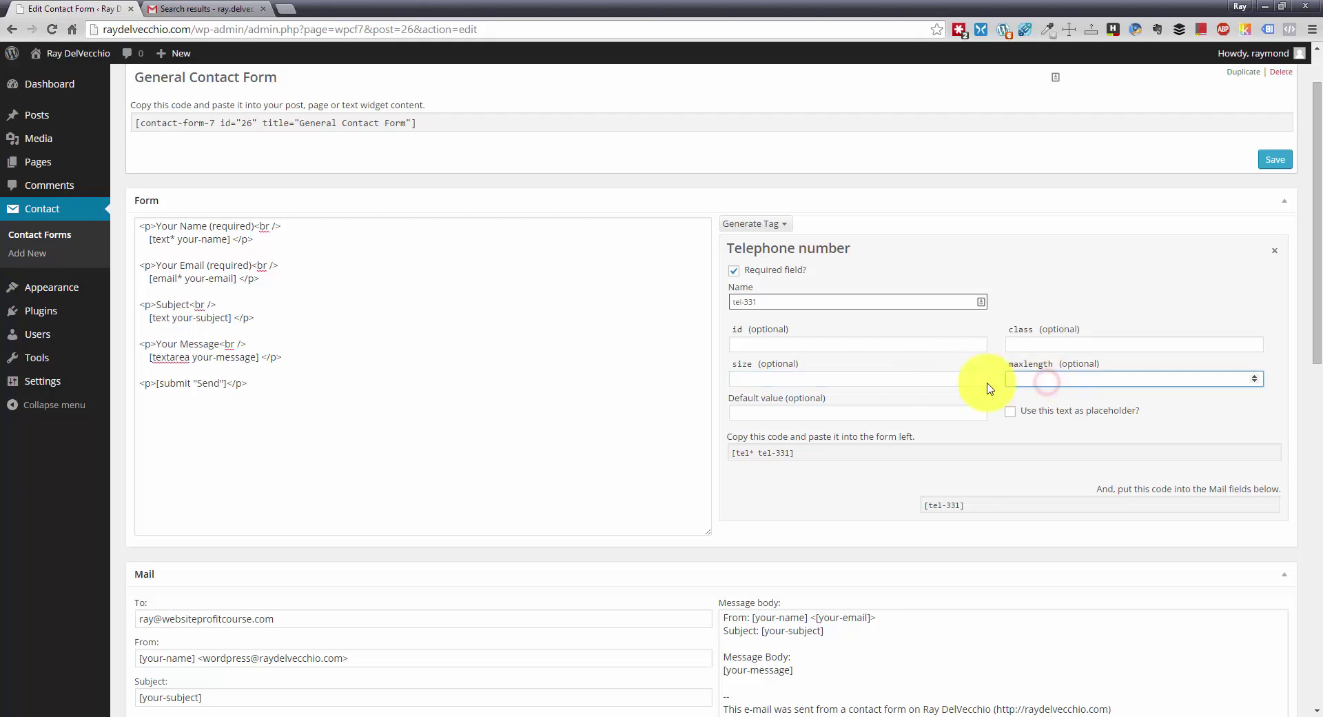
pyautogui.click(939, 381)
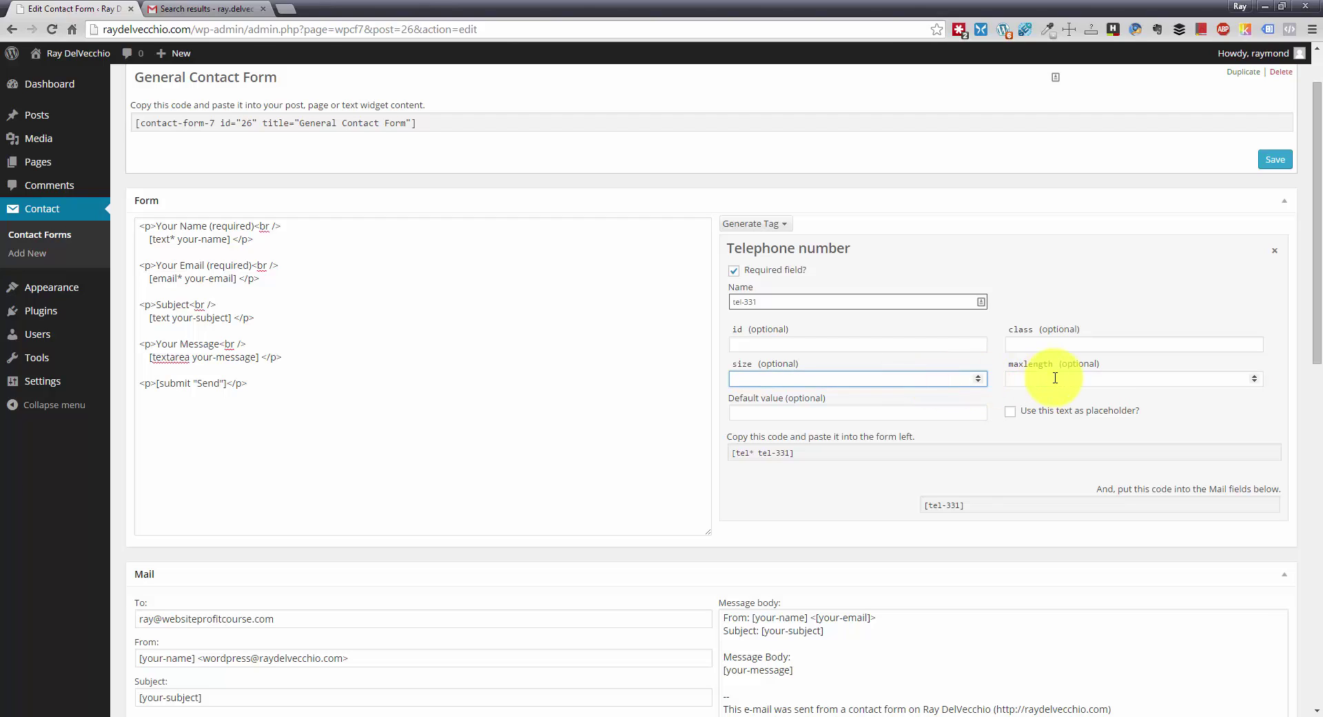
pyautogui.click(845, 411)
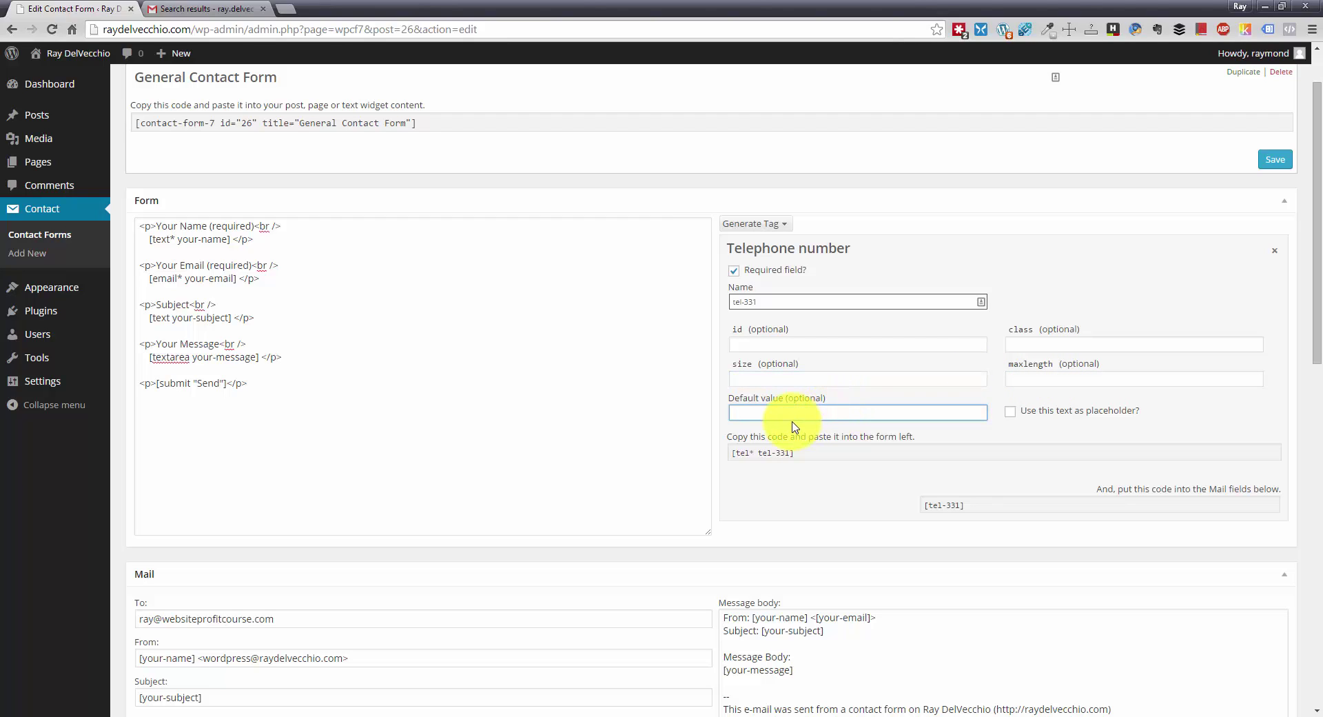
pyautogui.click(876, 412)
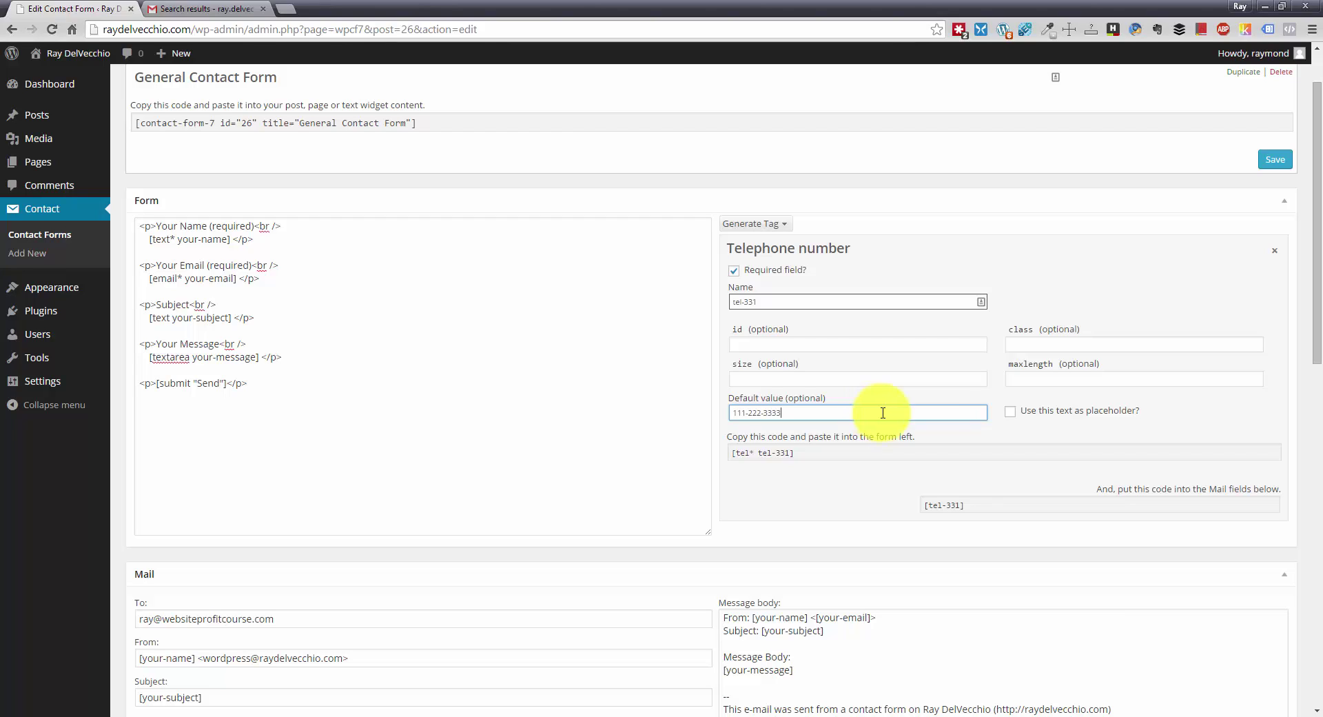
pyautogui.click(1012, 412)
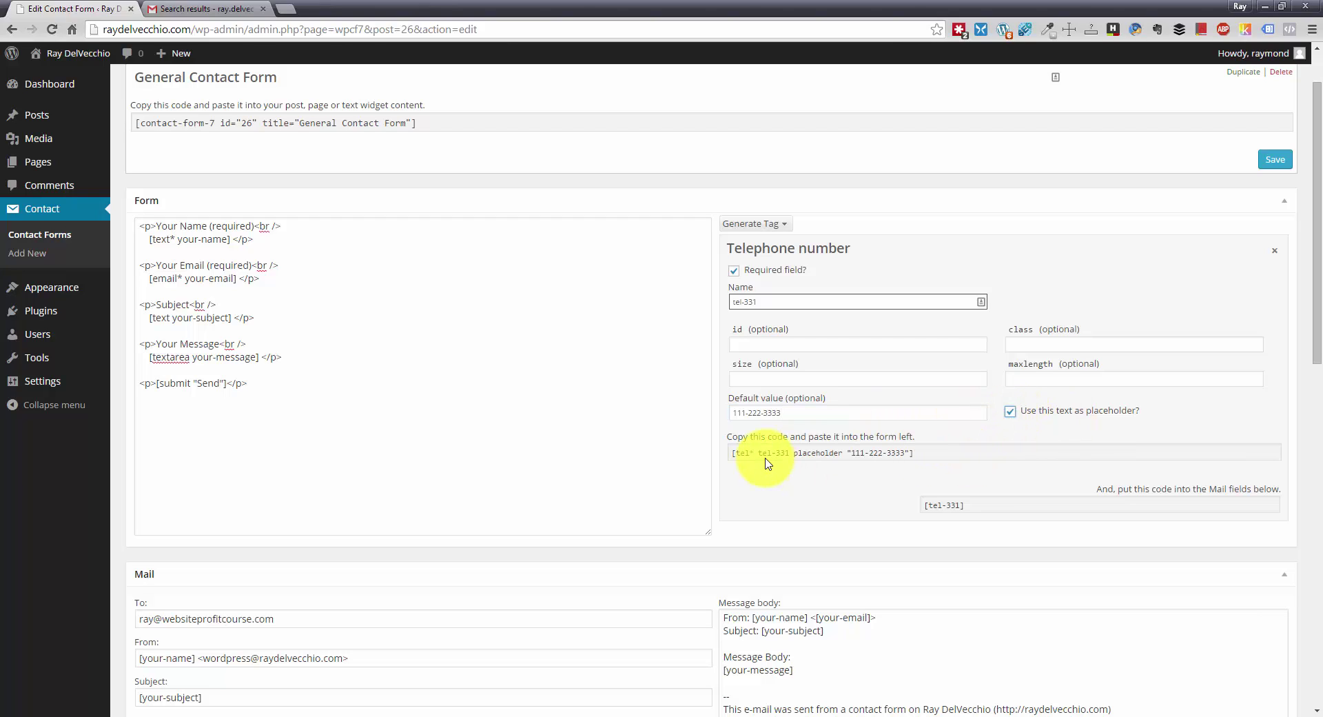
pyautogui.click(927, 456)
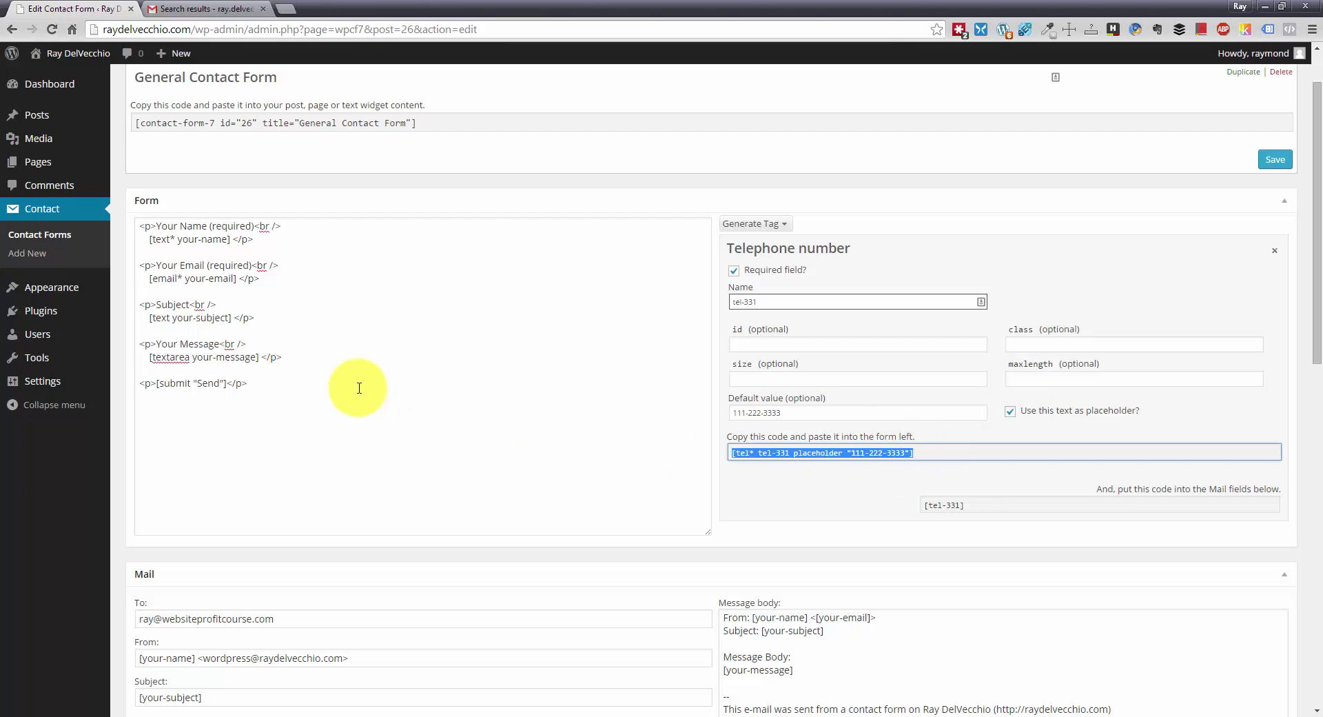
pyautogui.click(338, 386)
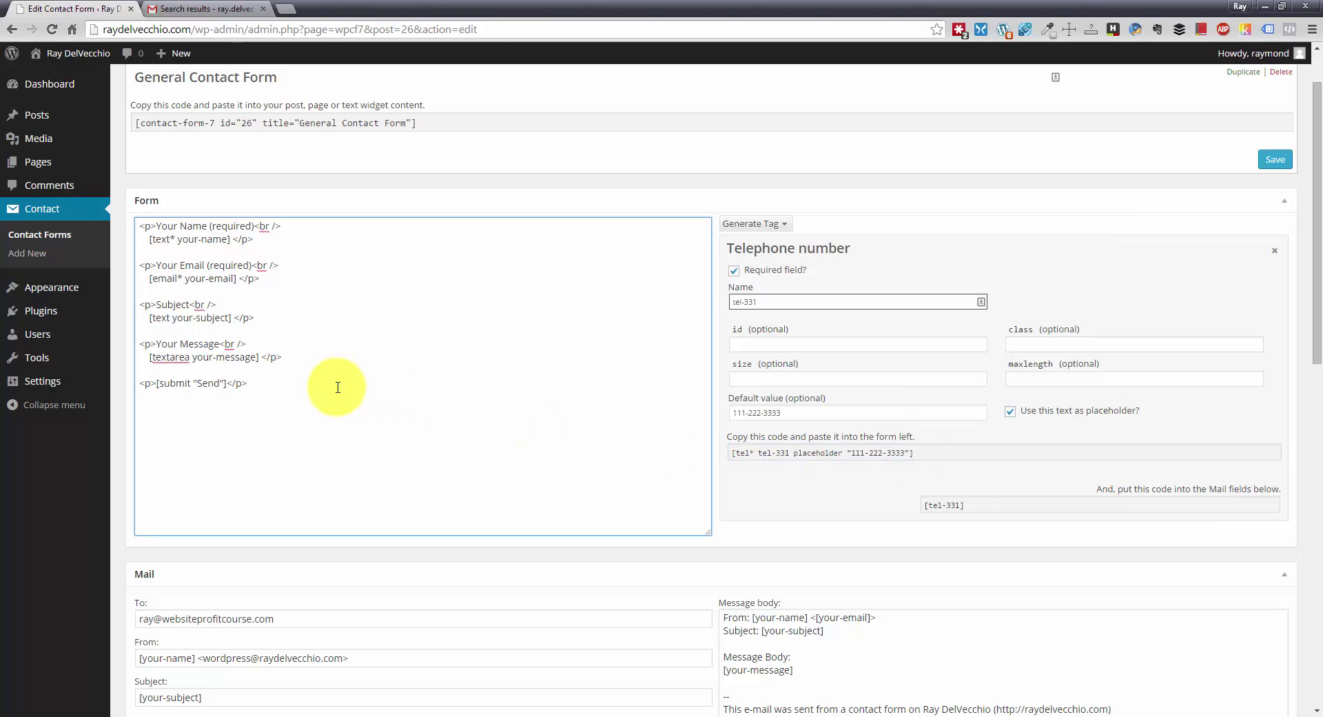
# - Paste the tel tag below the Email paragraph and add a duplicate Email paragraph
pyautogui.click(282, 281)
pyautogui.press('Return')
pyautogui.press('Return')
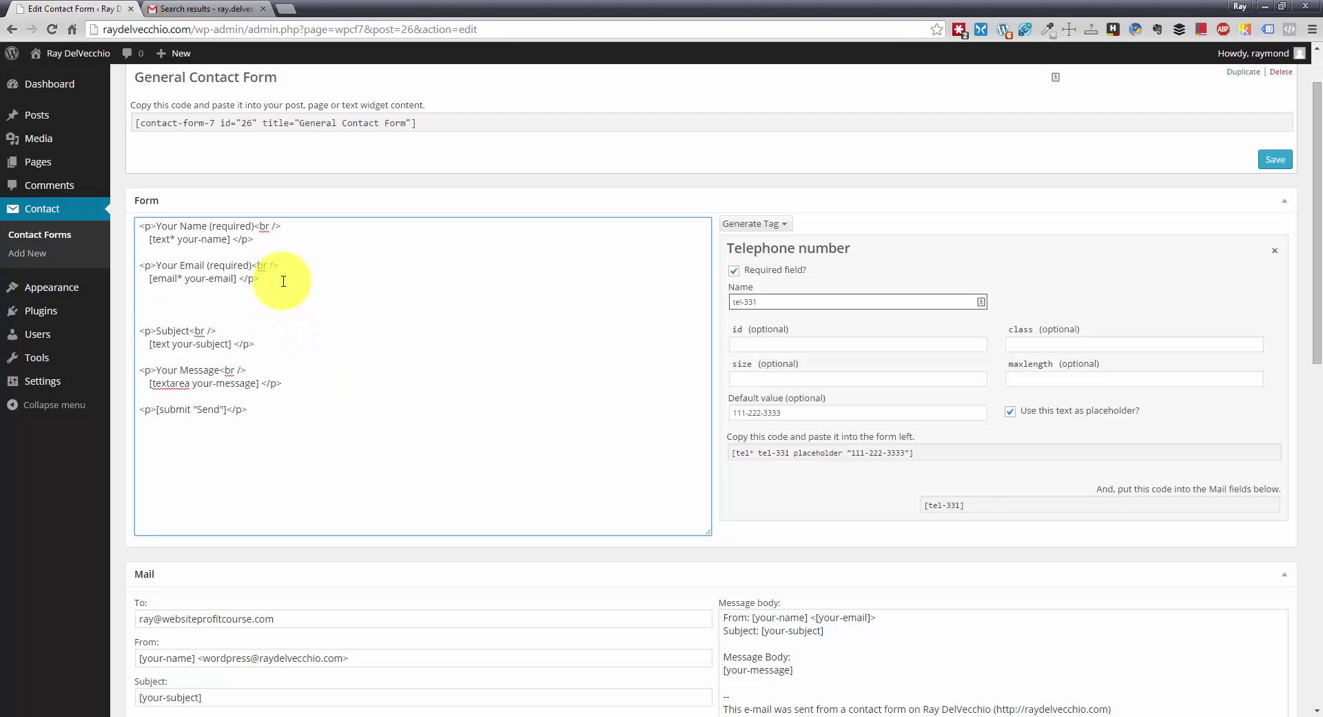
pyautogui.hotkey('ctrl', 'v')
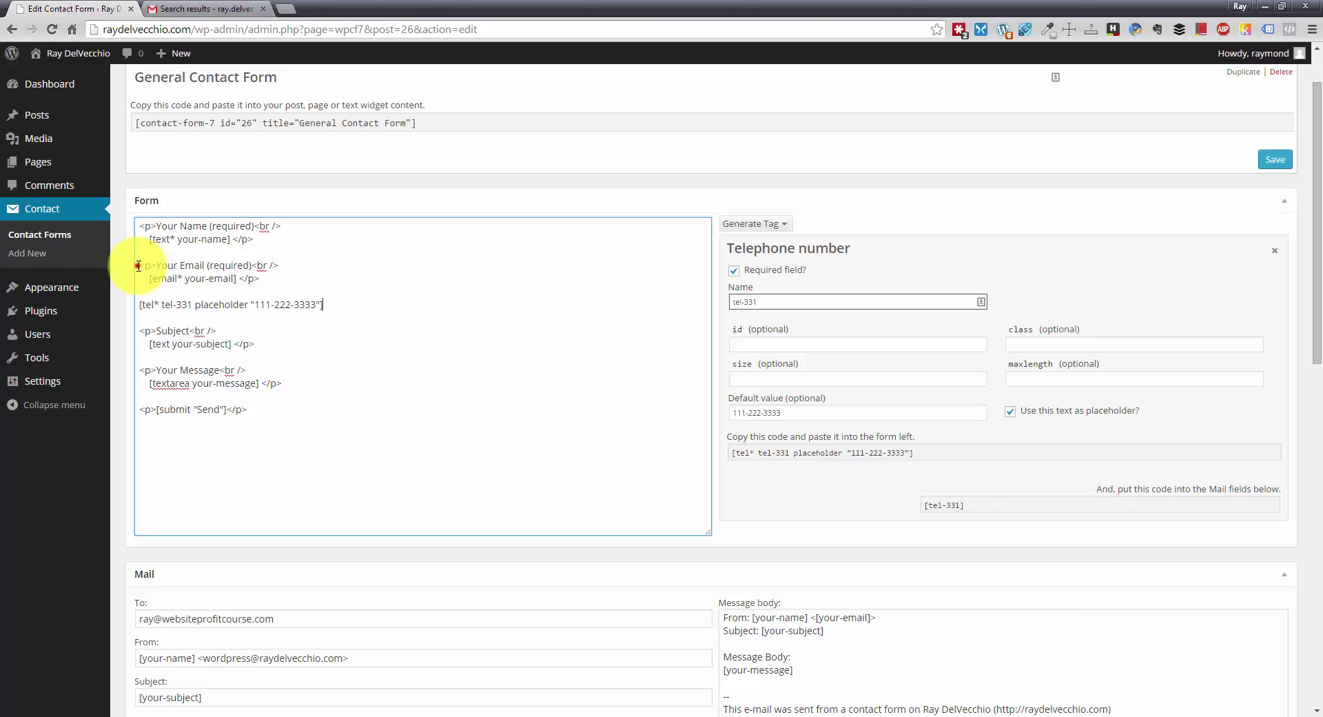
pyautogui.moveTo(138, 266); pyautogui.dragTo(274, 275)
pyautogui.hotkey('ctrl', 'c')
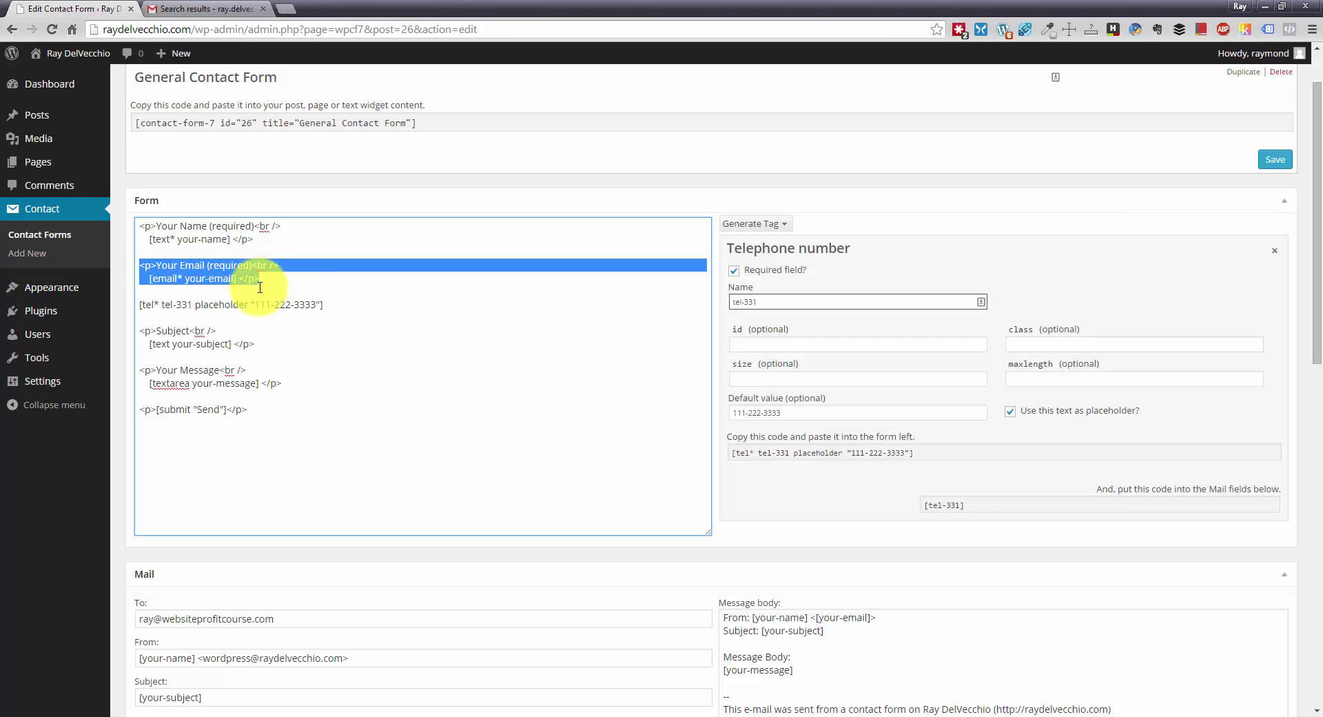
pyautogui.click(259, 286)
pyautogui.press('Return')
pyautogui.press('Return')
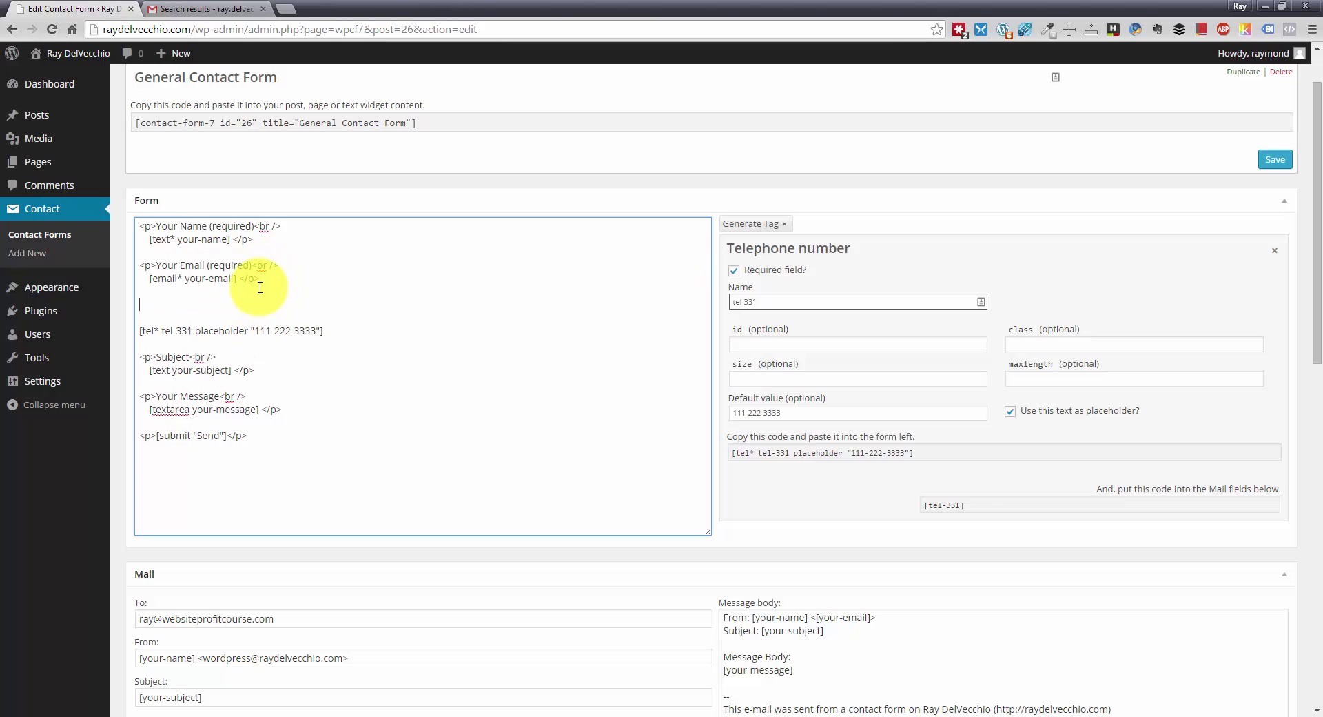
pyautogui.hotkey('ctrl', 'v')
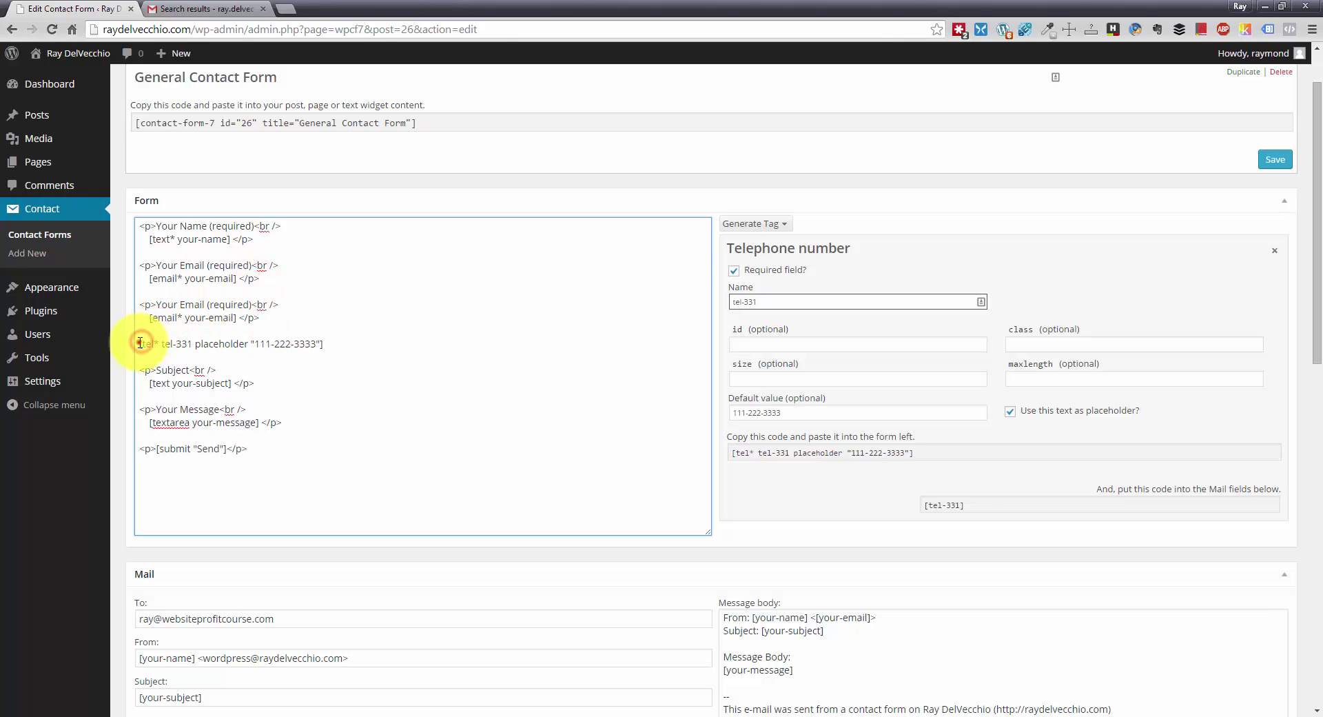
# - Swap the duplicate's email tag for the tel tag and relabel it 'Your Phone (required)'
pyautogui.moveTo(141, 342); pyautogui.dragTo(328, 341)
pyautogui.hotkey('ctrl', 'c')
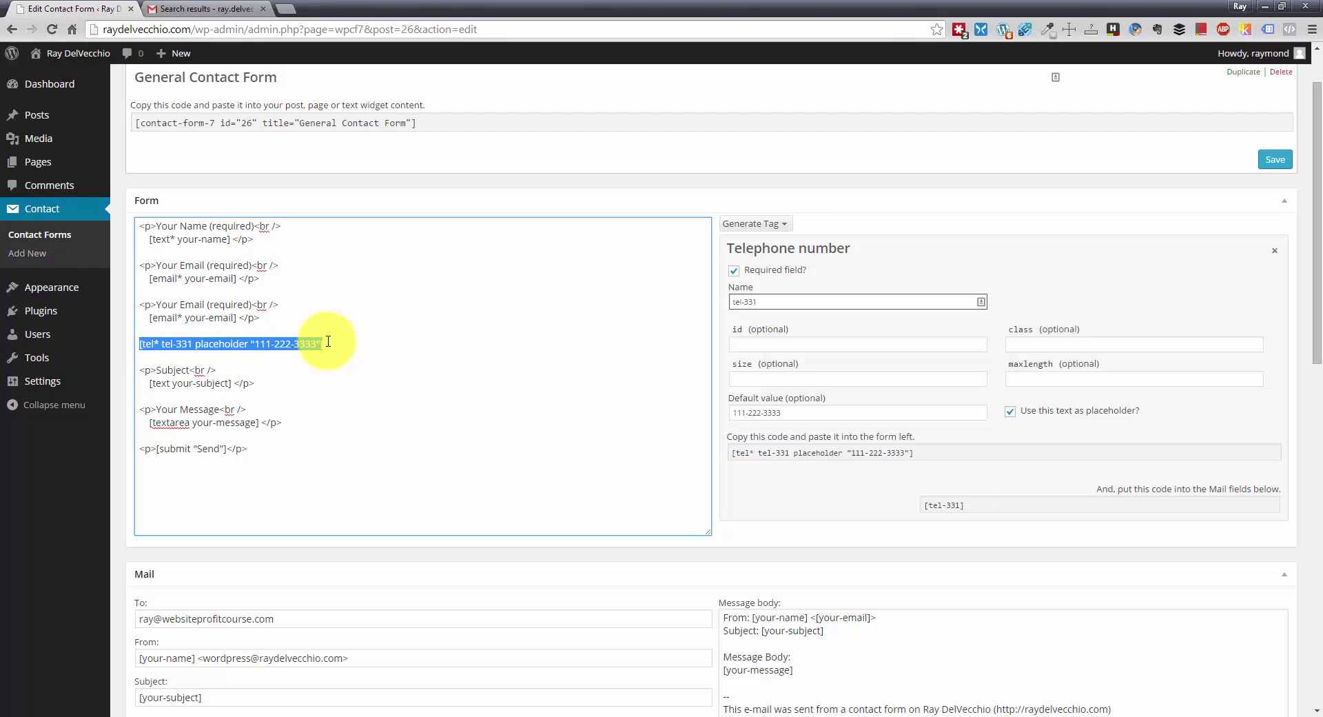
pyautogui.press('BackSpace')
pyautogui.press('BackSpace')
pyautogui.press('BackSpace')
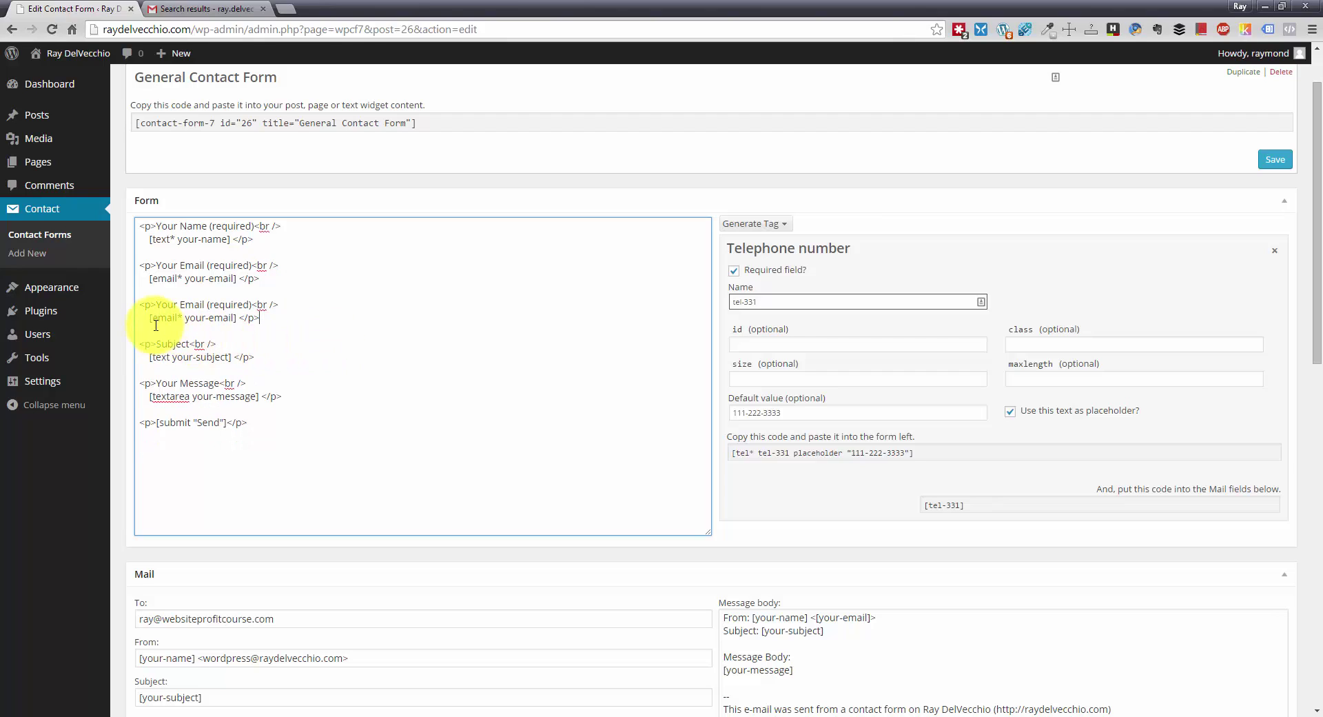
pyautogui.moveTo(149, 317); pyautogui.dragTo(237, 320)
pyautogui.hotkey('ctrl', 'v')
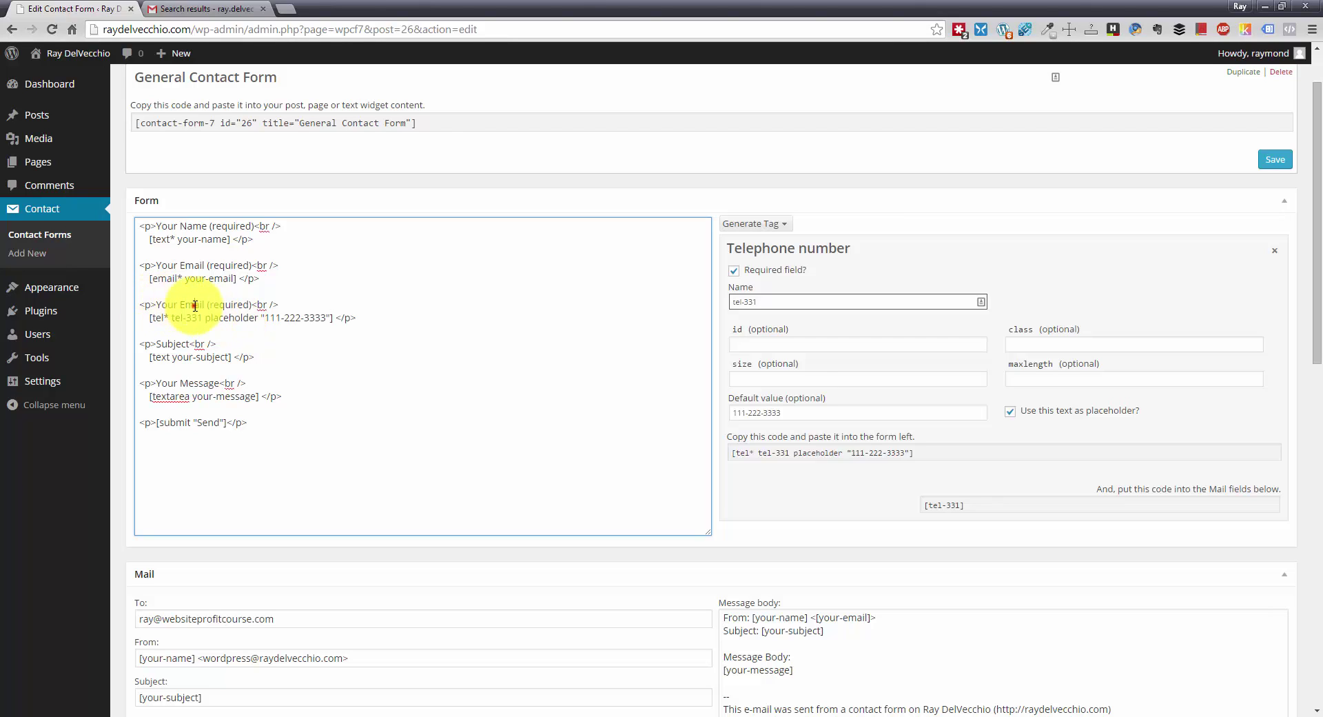
pyautogui.doubleClick(193, 305)
pyautogui.write('Phone')
pyautogui.click(215, 302)
pyautogui.moveTo(233, 303); pyautogui.dragTo(251, 302)
pyautogui.click(251, 297)
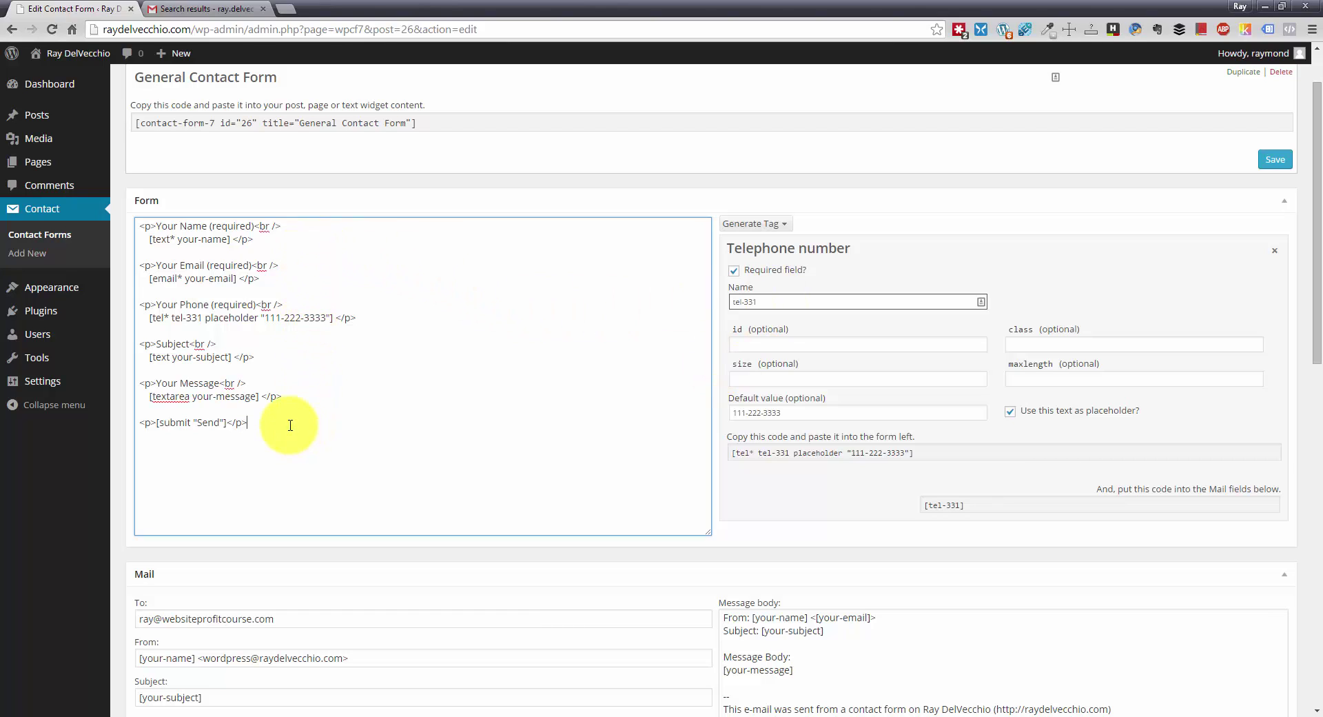
pyautogui.scroll(-1, 290, 425)
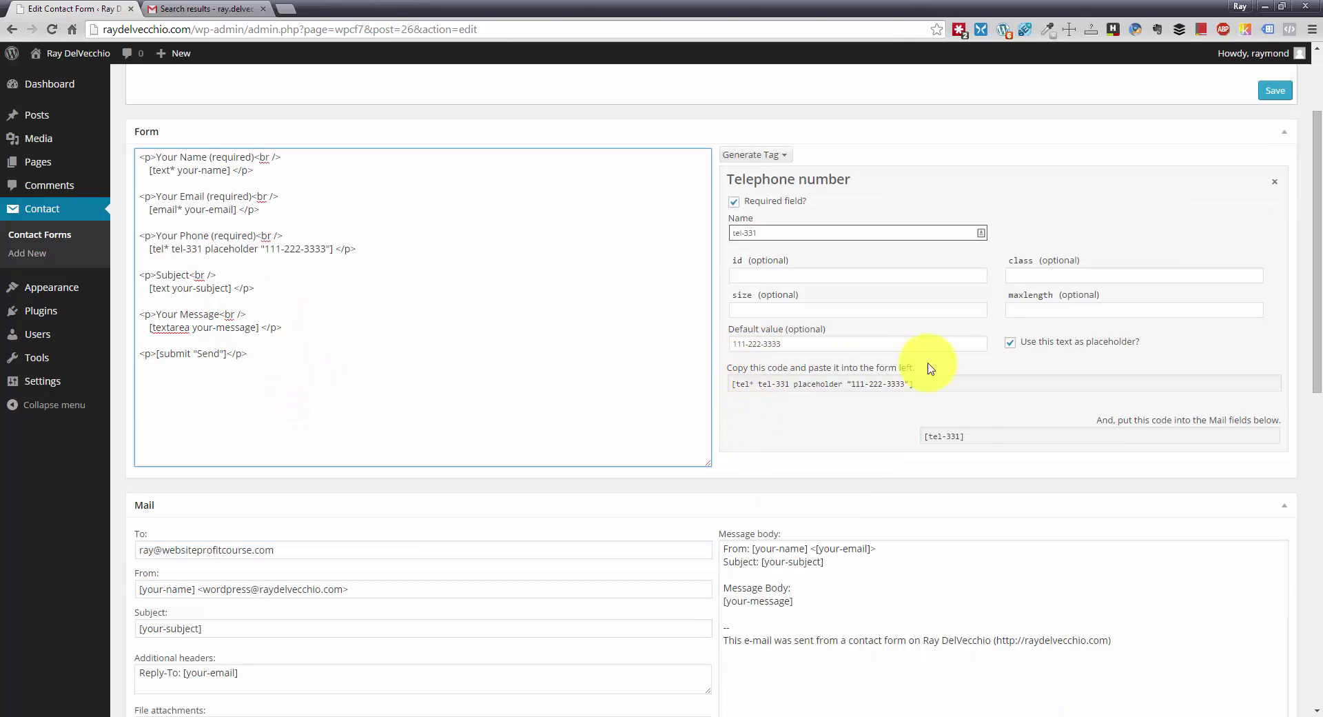
pyautogui.moveTo(1099, 422); pyautogui.dragTo(1275, 420)
pyautogui.click(1283, 422)
pyautogui.click(1003, 432)
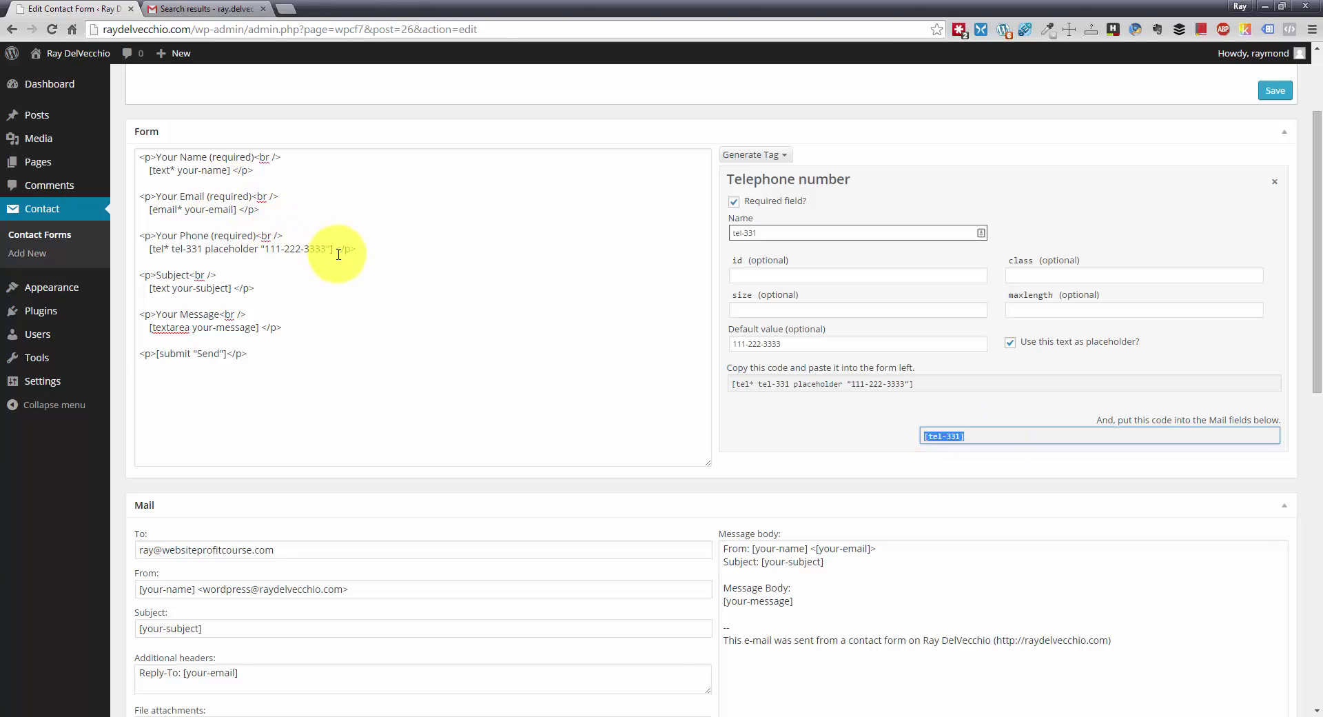
pyautogui.scroll(-3, 1012, 330)
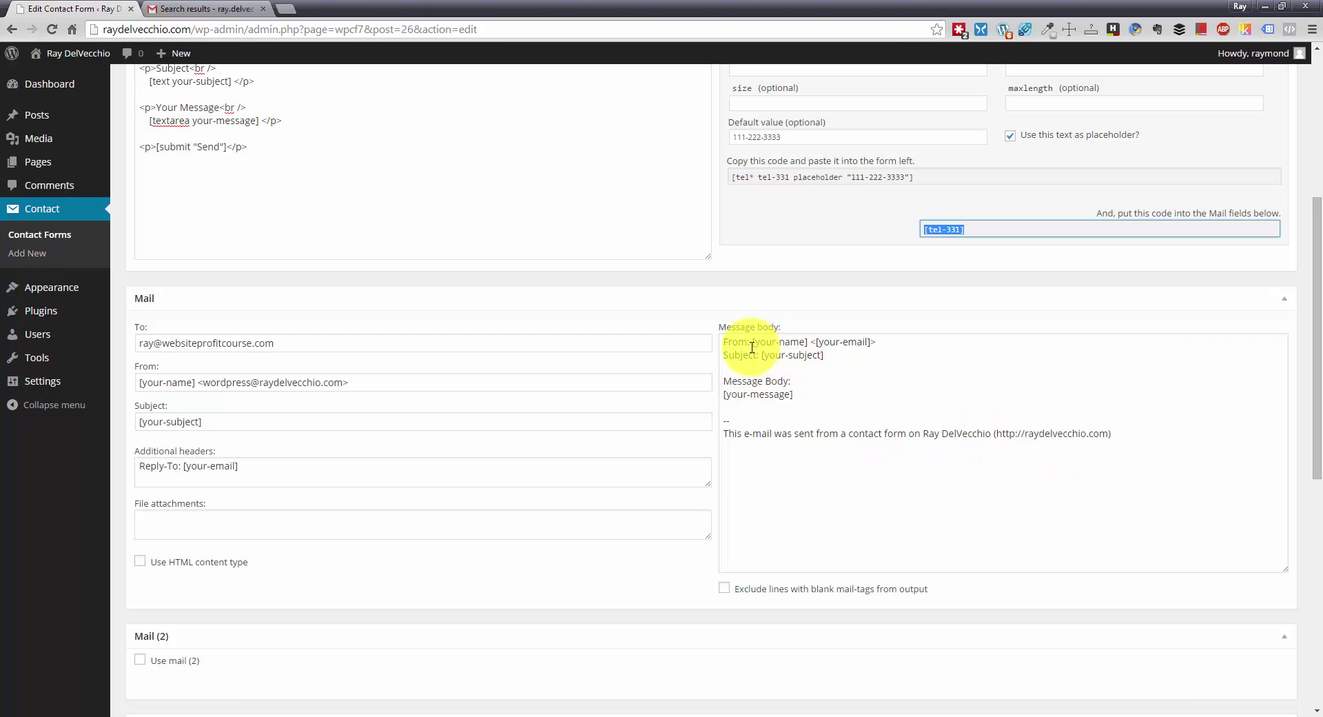
pyautogui.click(727, 341)
pyautogui.click(727, 342)
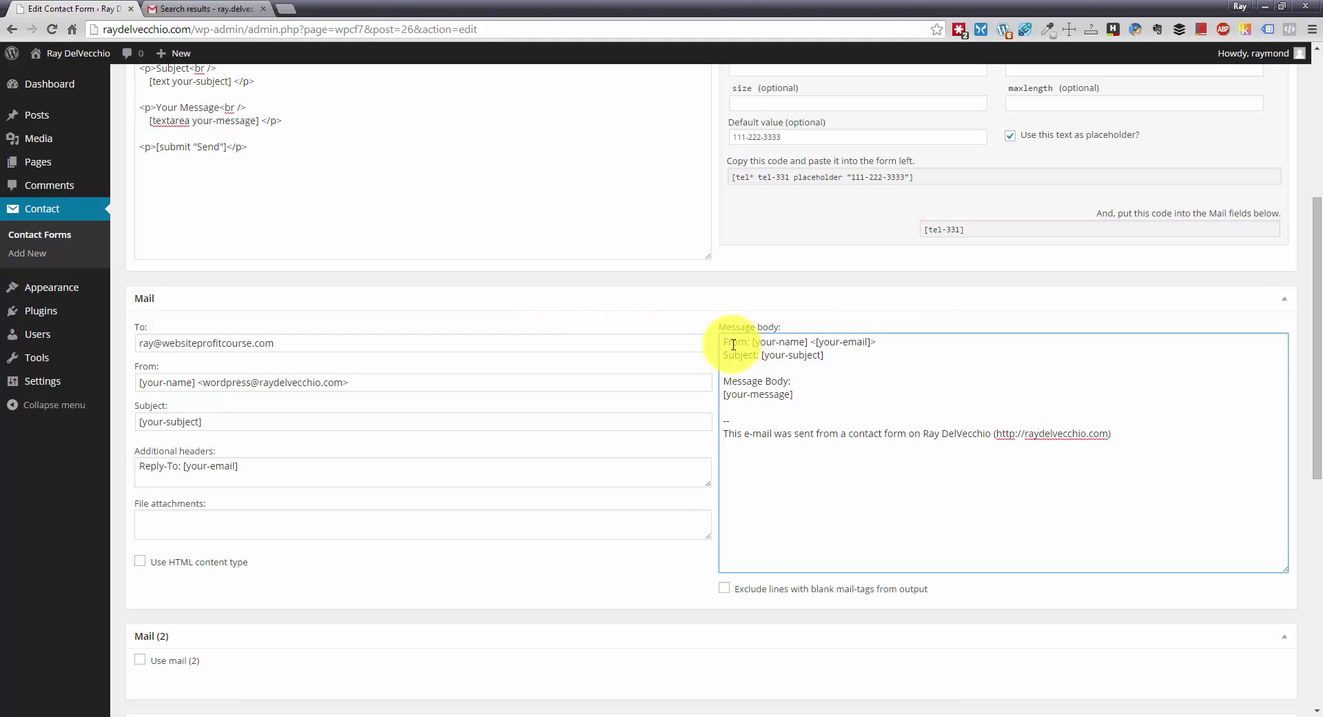
pyautogui.scroll(2, 845, 345)
pyautogui.scroll(1, 845, 491)
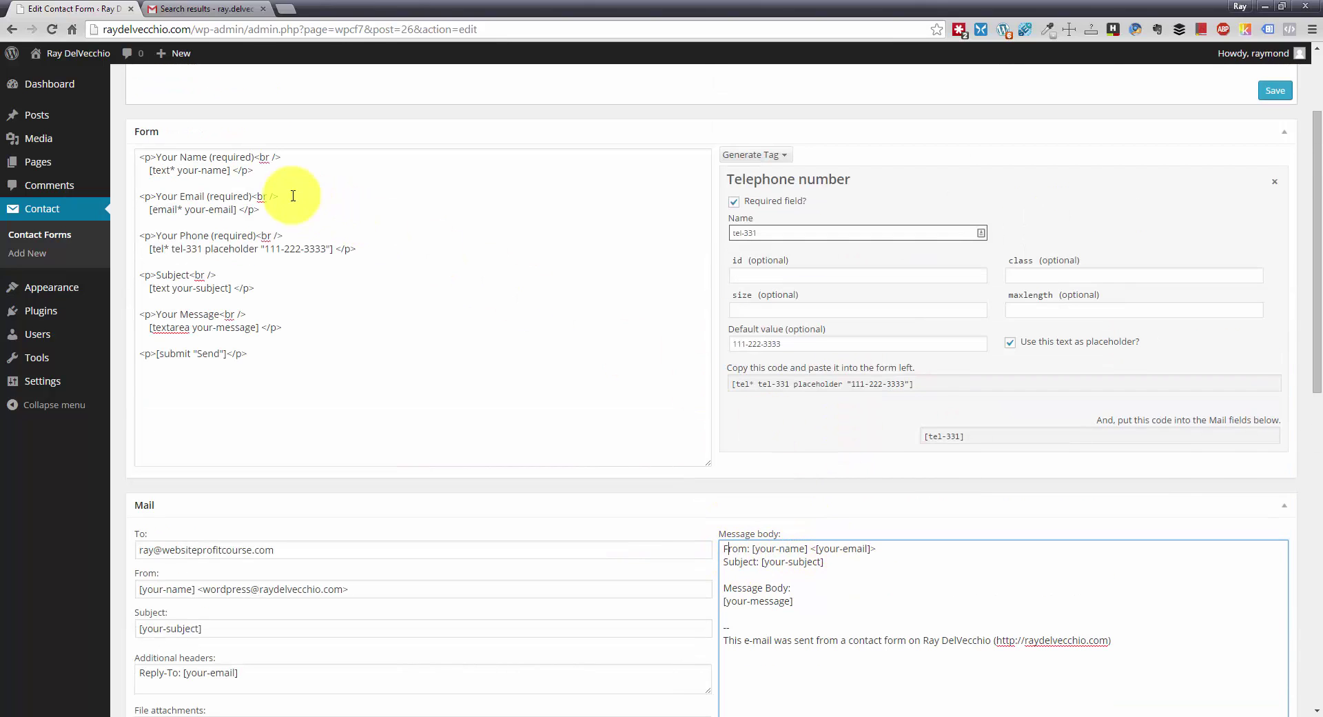
pyautogui.moveTo(180, 171); pyautogui.dragTo(226, 171)
pyautogui.moveTo(185, 210); pyautogui.dragTo(235, 209)
pyautogui.scroll(-1, 262, 284)
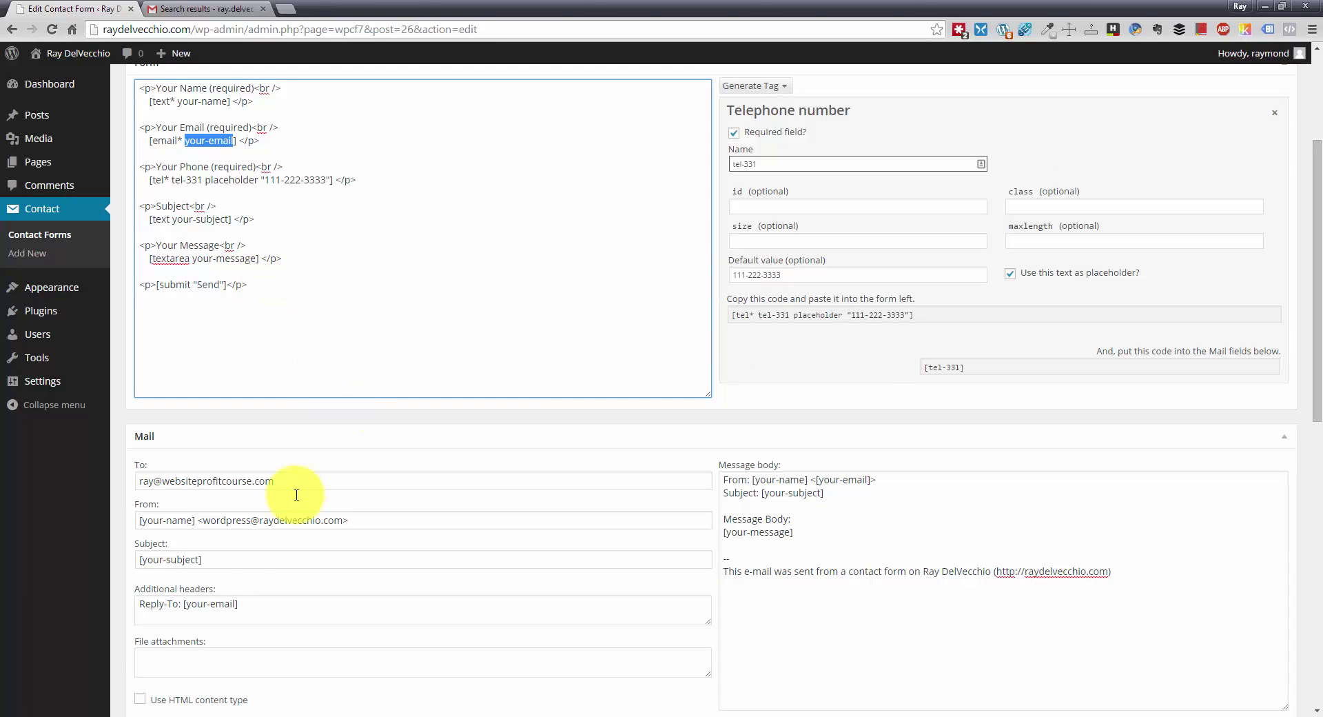
pyautogui.click(159, 479)
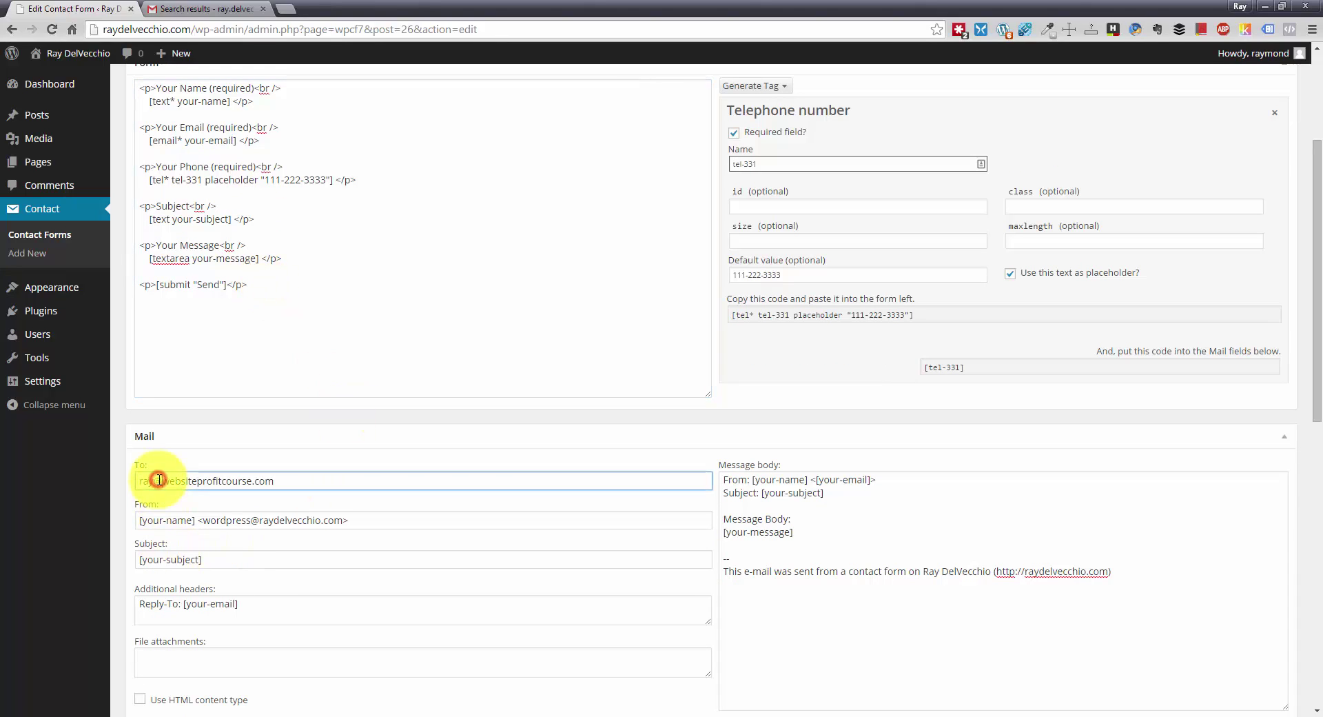
pyautogui.click(159, 519)
pyautogui.click(167, 560)
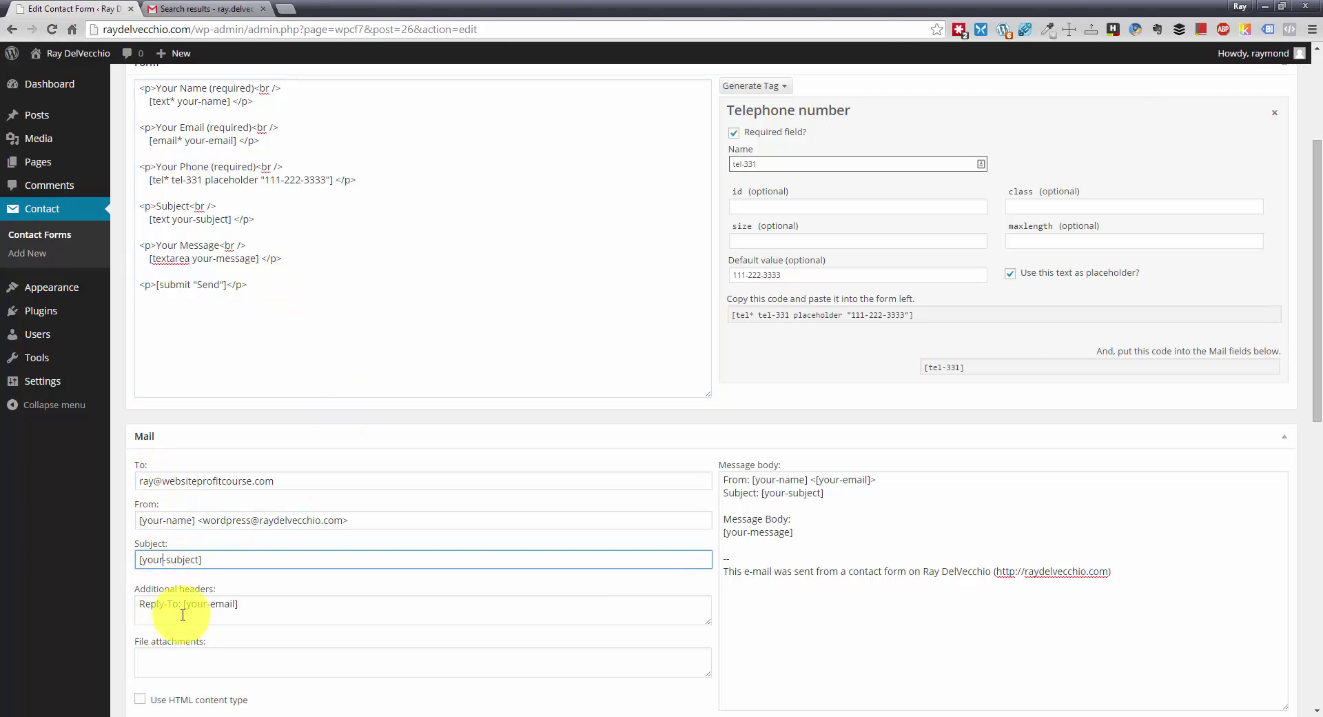
pyautogui.click(219, 608)
pyautogui.scroll(-2, 222, 609)
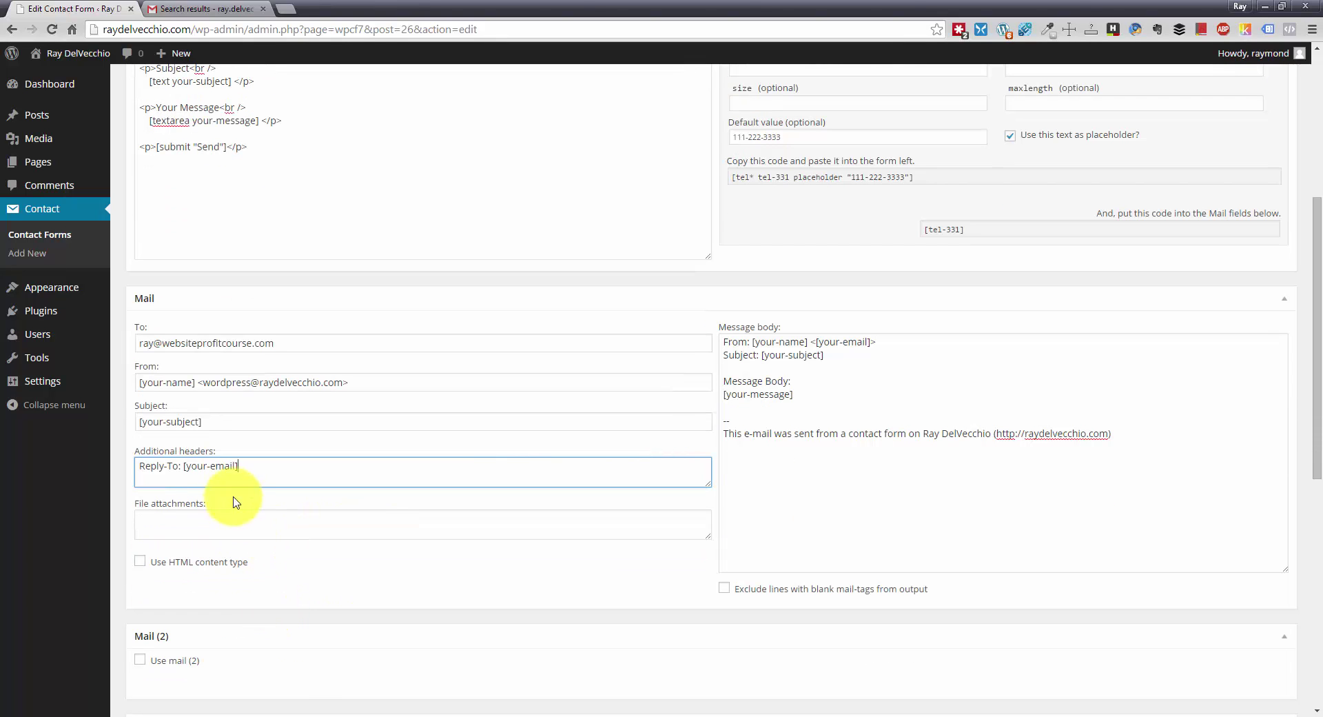
pyautogui.scroll(1, 903, 411)
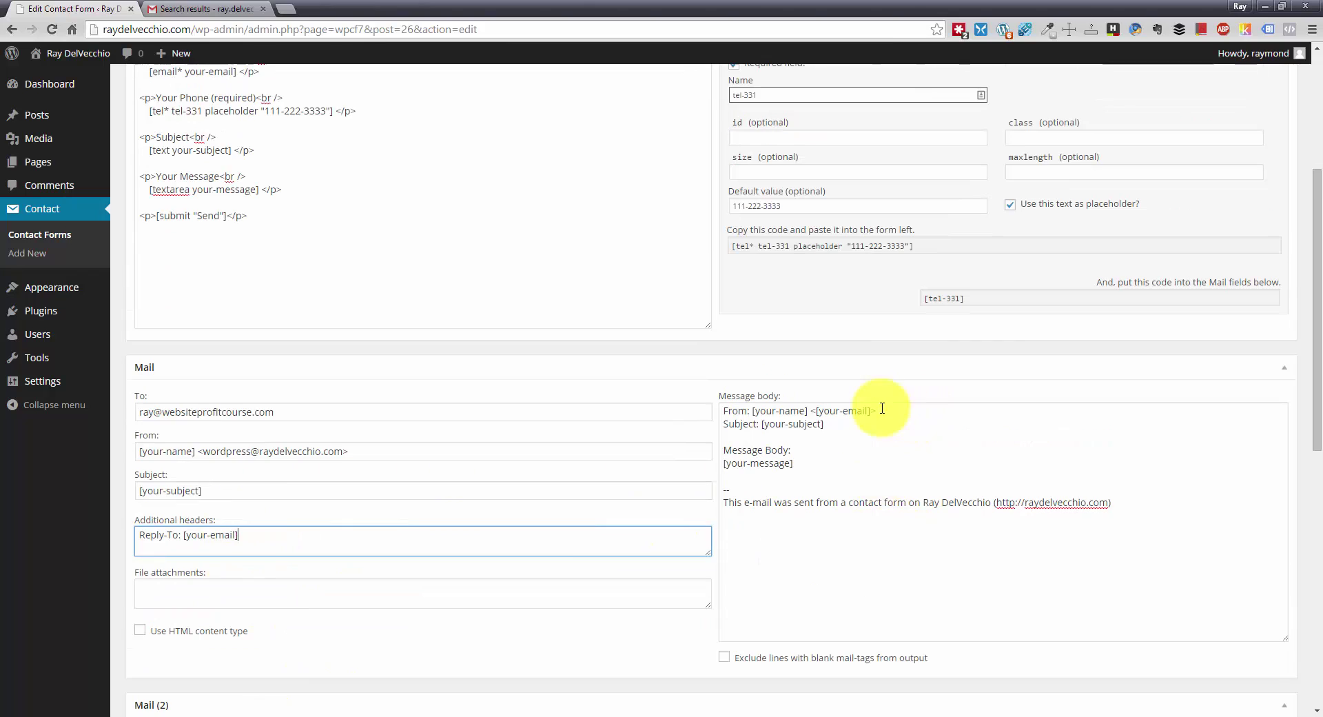
# - Copy the [tel-331] mail tag and start a new line after From in the message body
pyautogui.click(1136, 297)
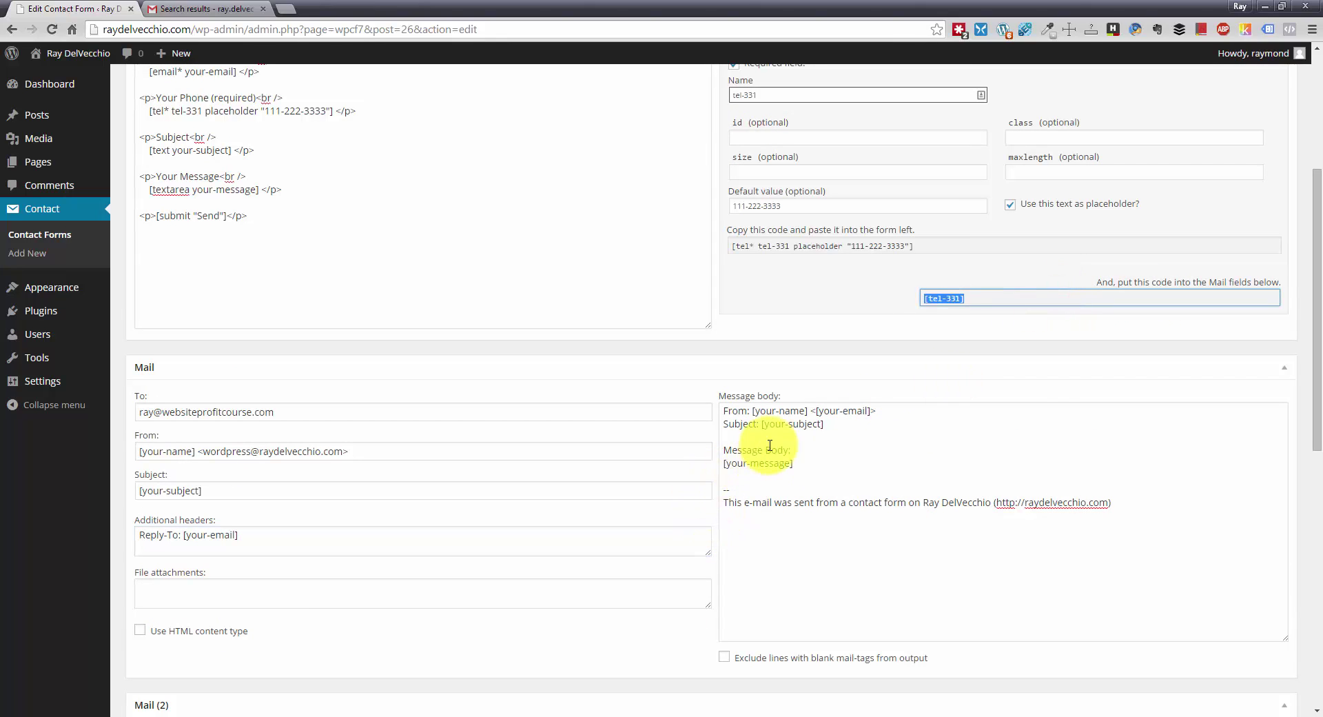
pyautogui.click(814, 439)
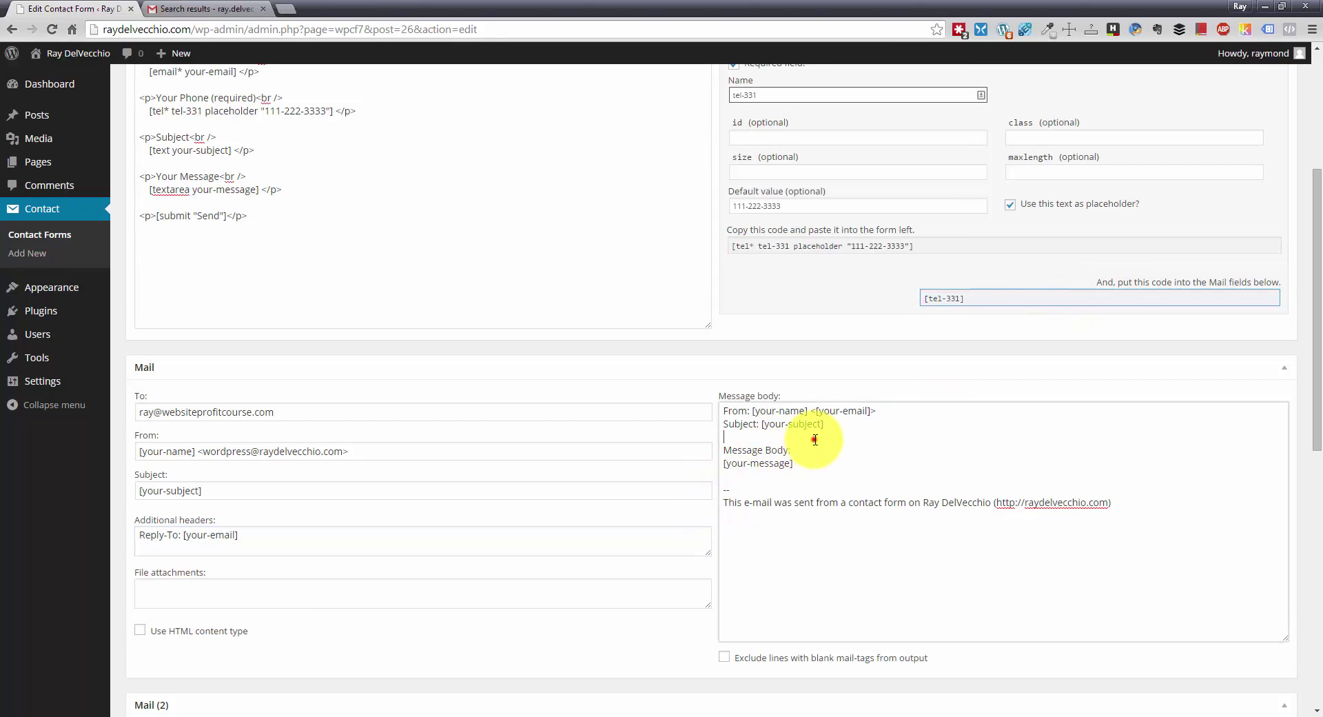
pyautogui.click(867, 424)
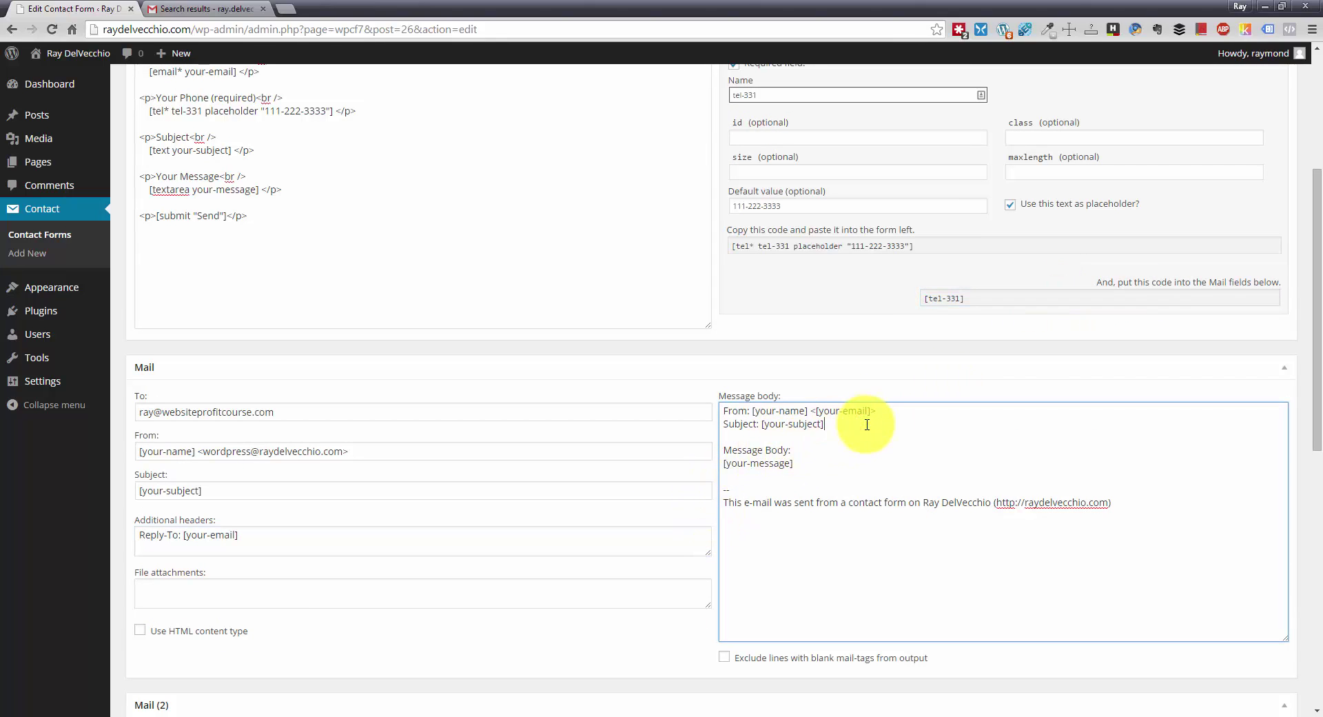
pyautogui.click(964, 412)
pyautogui.press('Return')
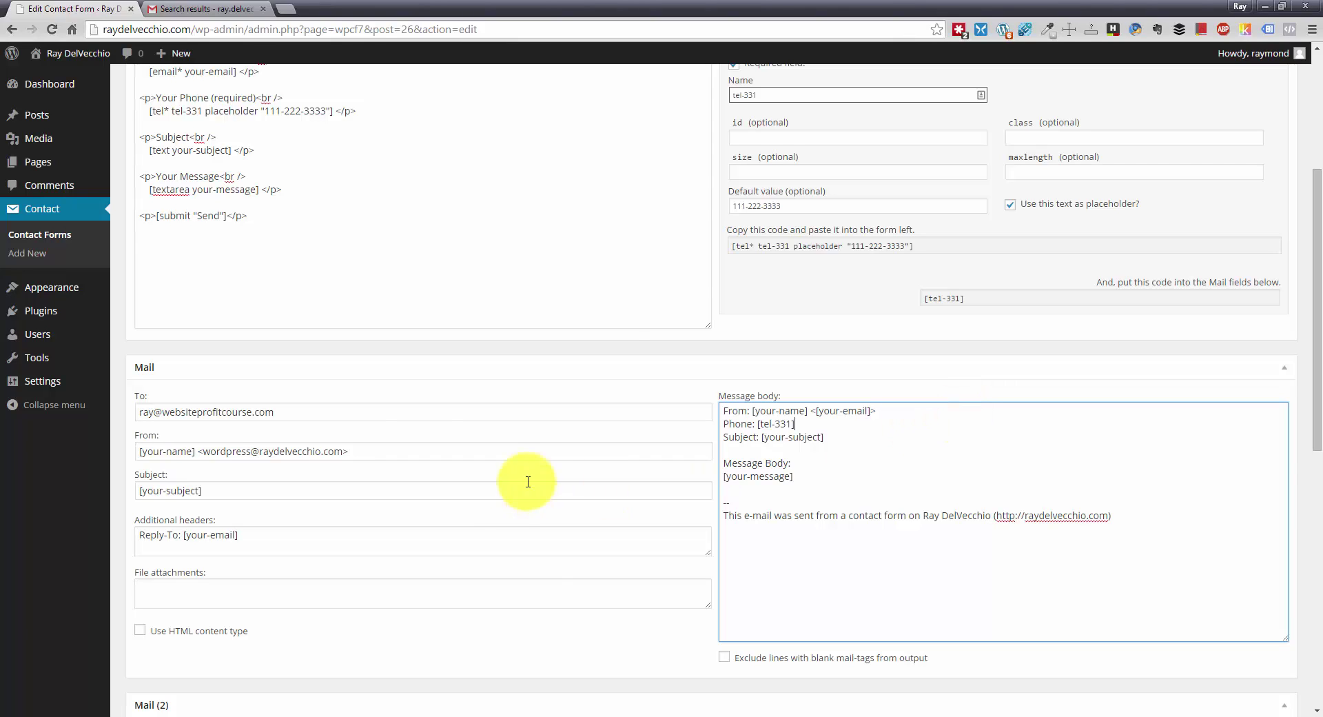
# - Review the To, Subject and [your-email] reply-to header fields, then save the form
pyautogui.click(344, 412)
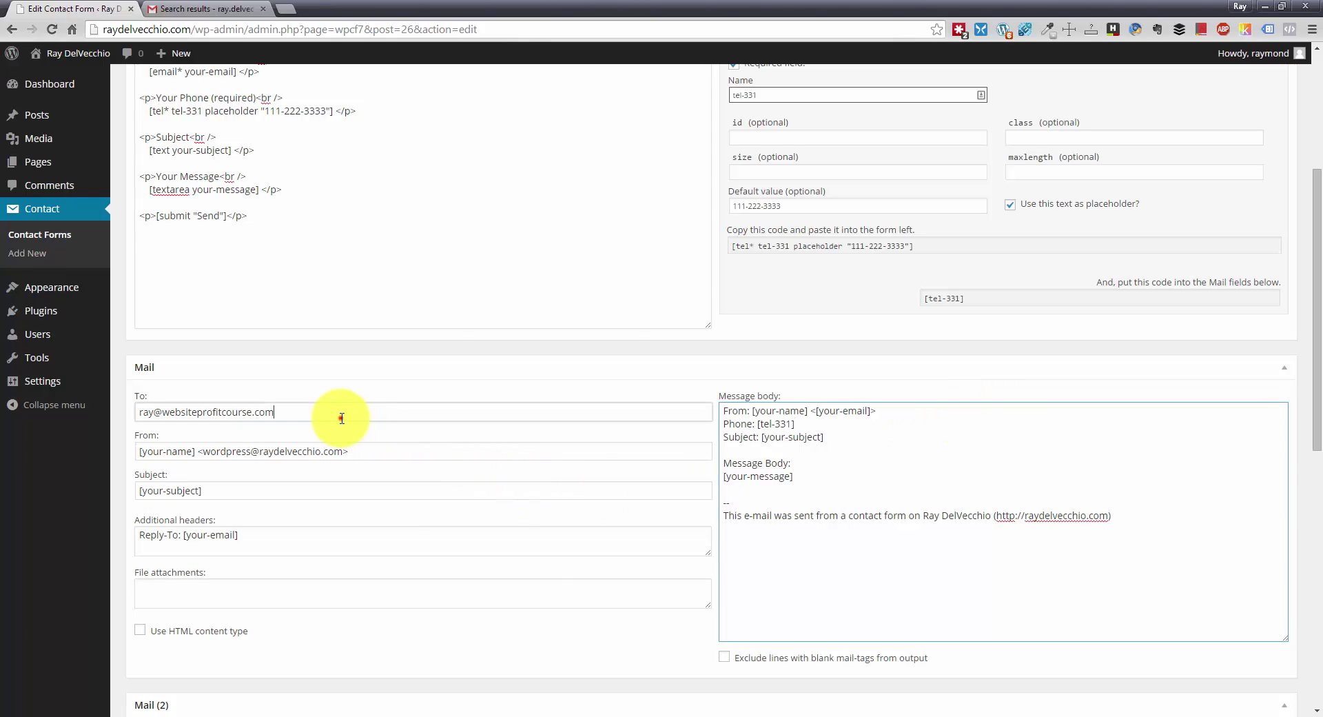
pyautogui.tripleClick(241, 412)
pyautogui.scroll(1, 440, 455)
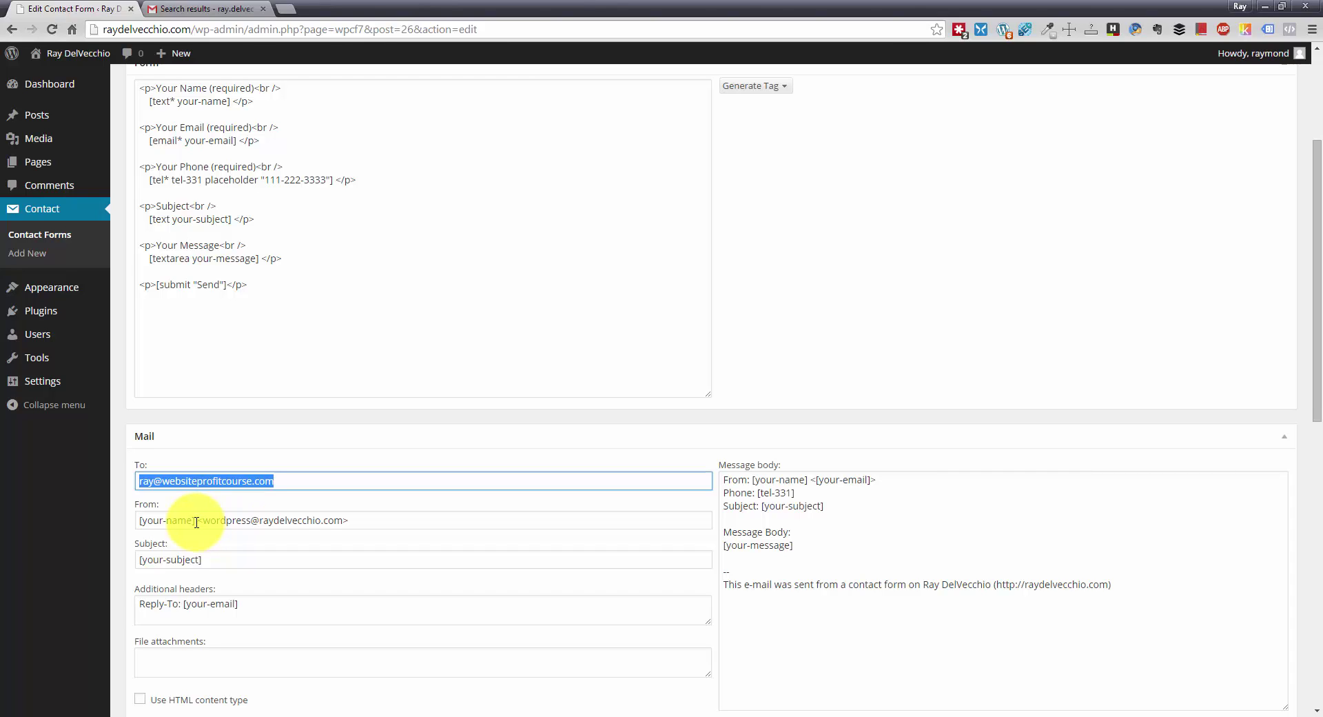
pyautogui.tripleClick(216, 559)
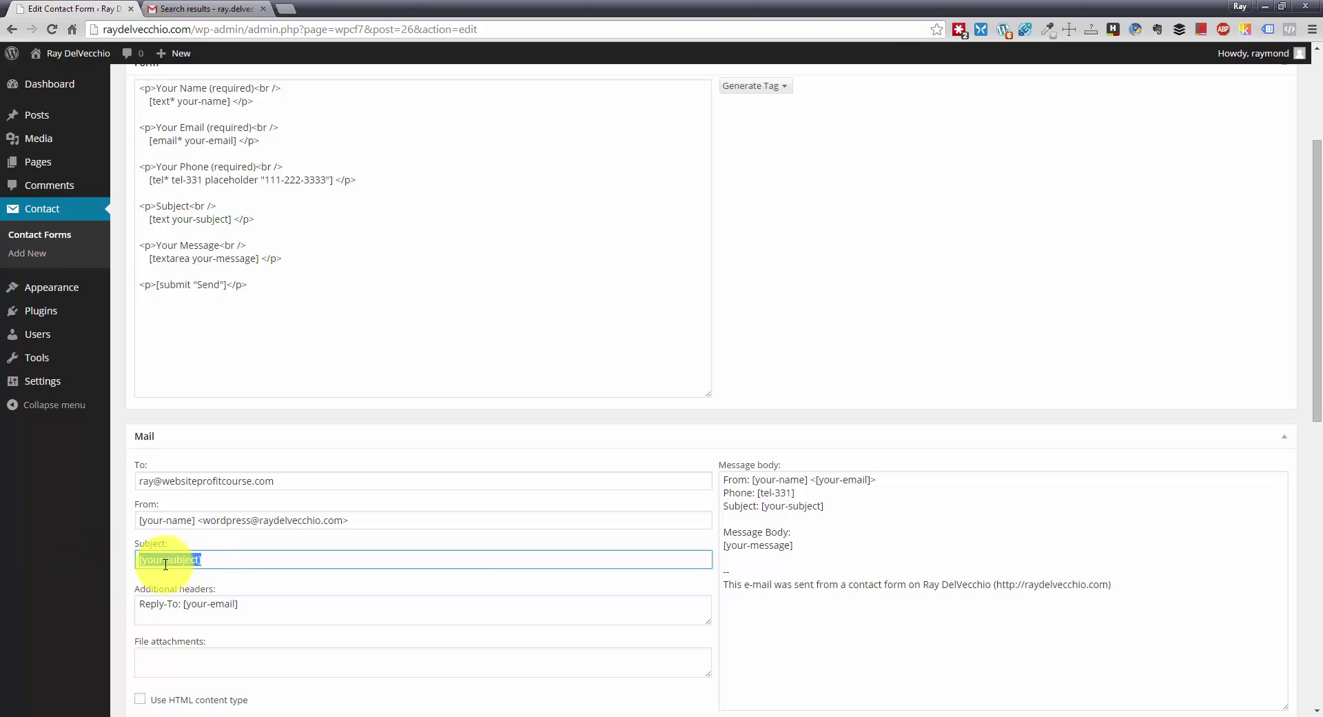
pyautogui.click(209, 561)
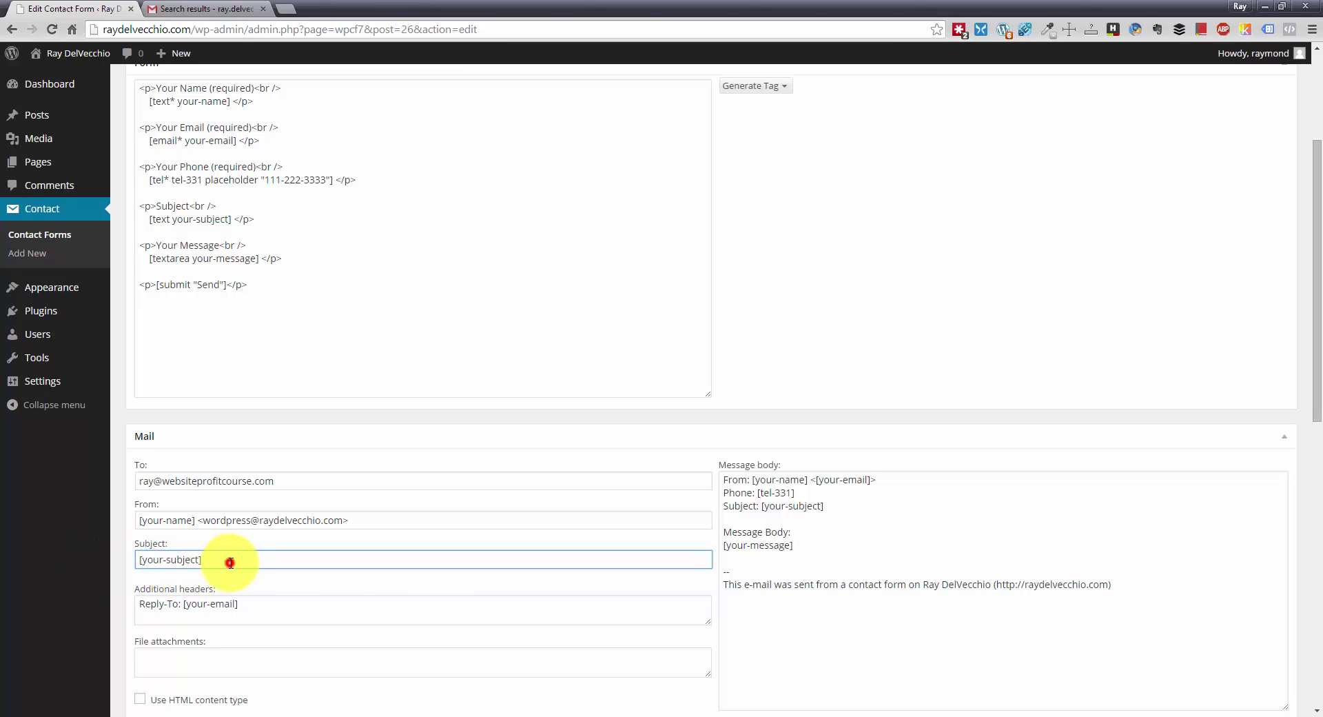
pyautogui.tripleClick(230, 561)
pyautogui.click(207, 558)
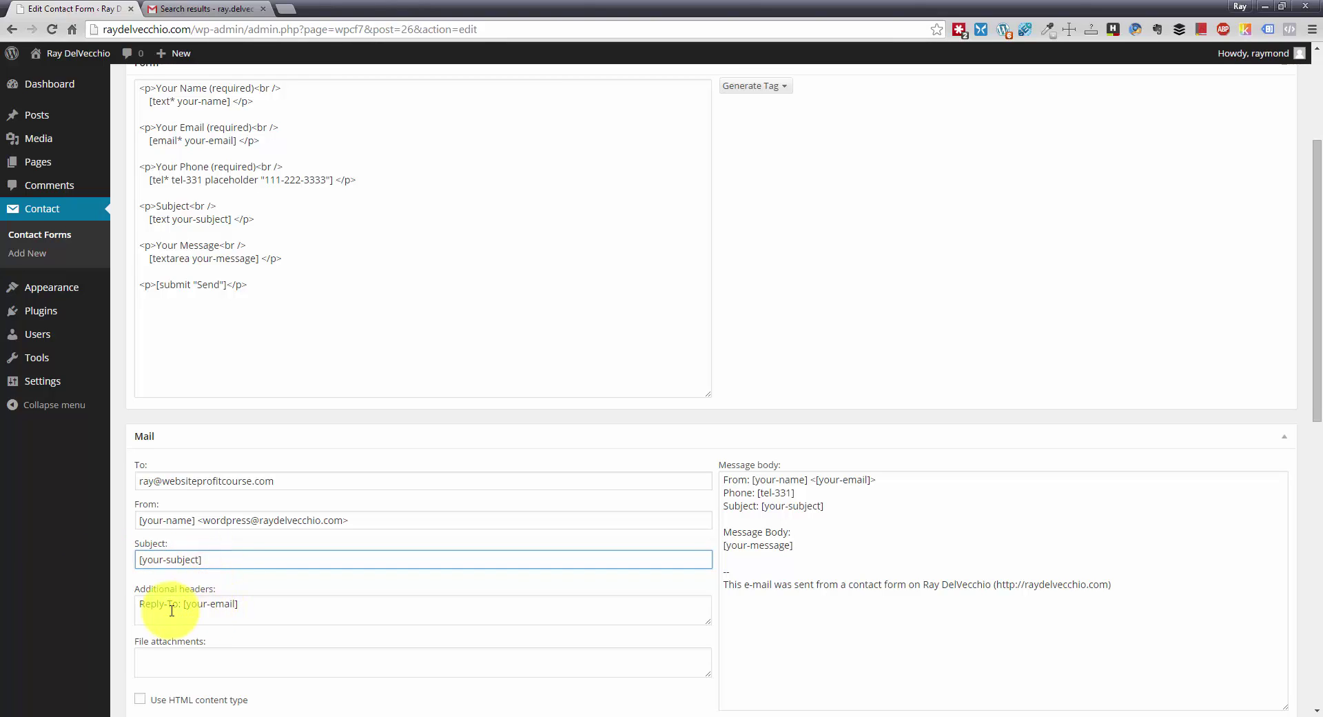
pyautogui.click(250, 603)
pyautogui.moveTo(250, 604); pyautogui.dragTo(186, 603)
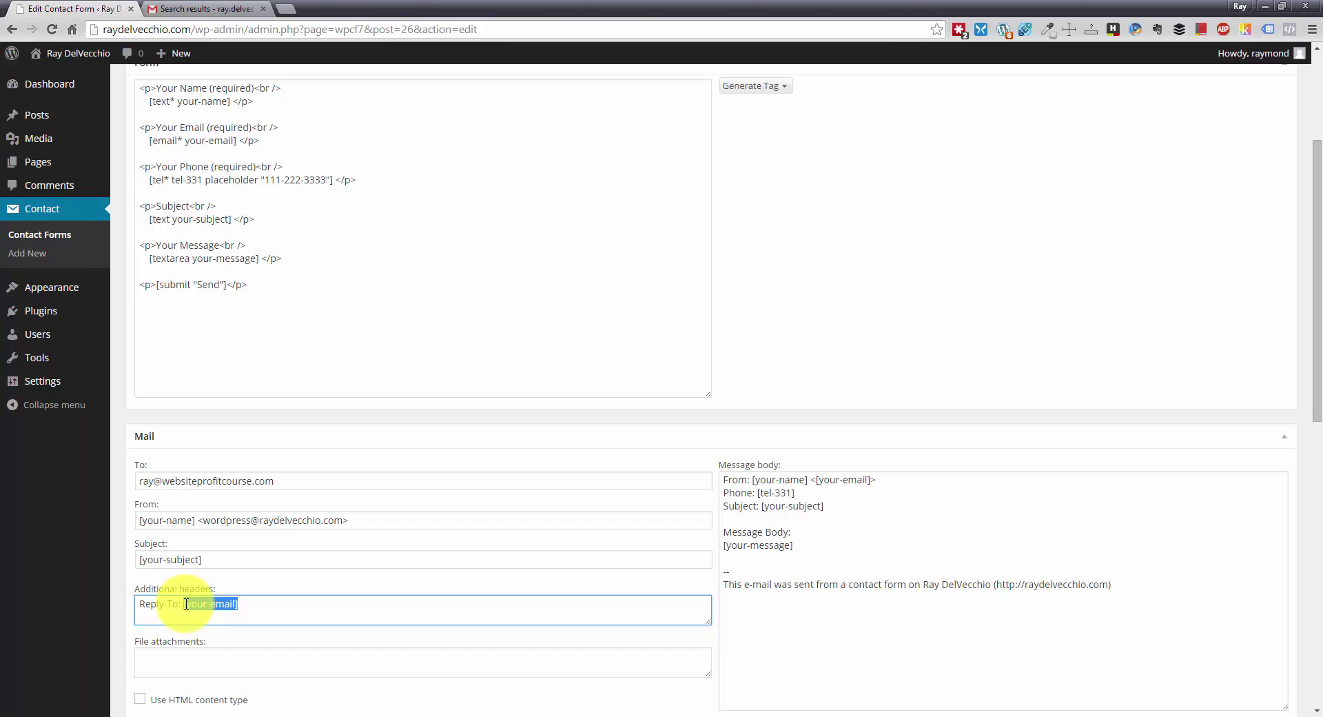
pyautogui.click(273, 604)
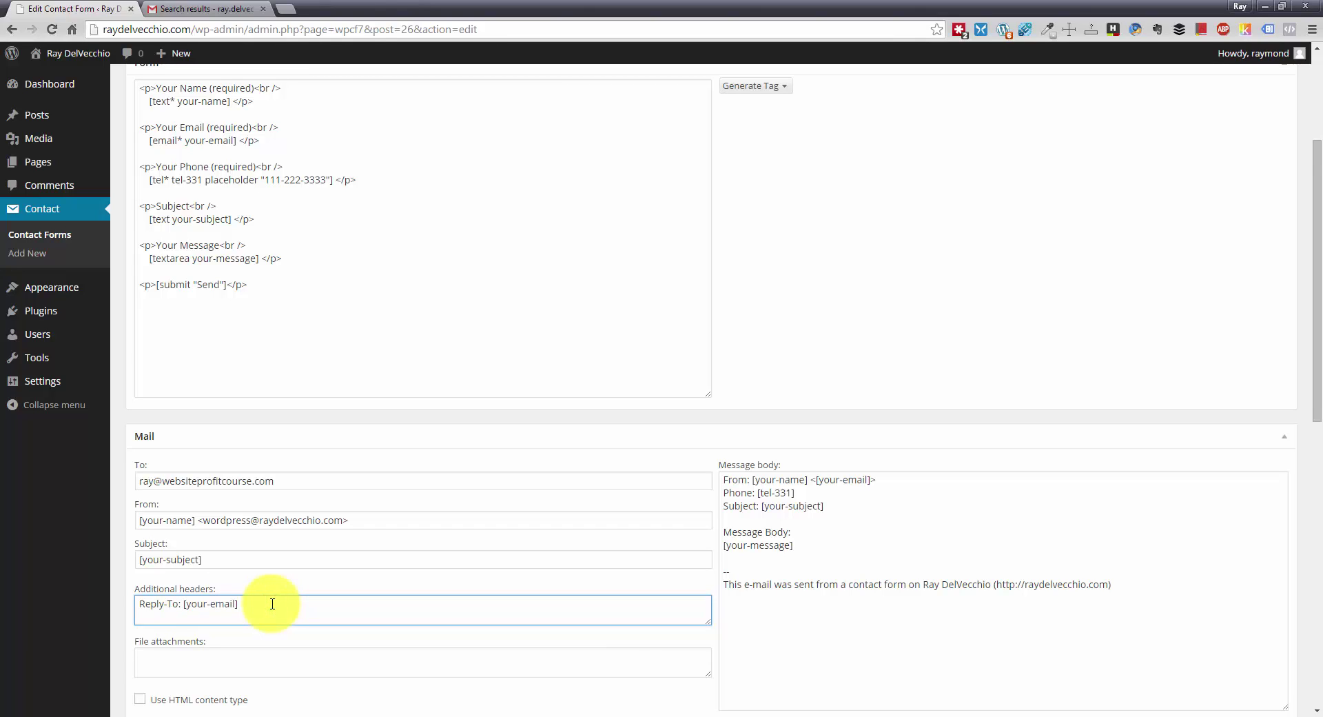
pyautogui.scroll(-1, 272, 603)
pyautogui.scroll(4, 272, 604)
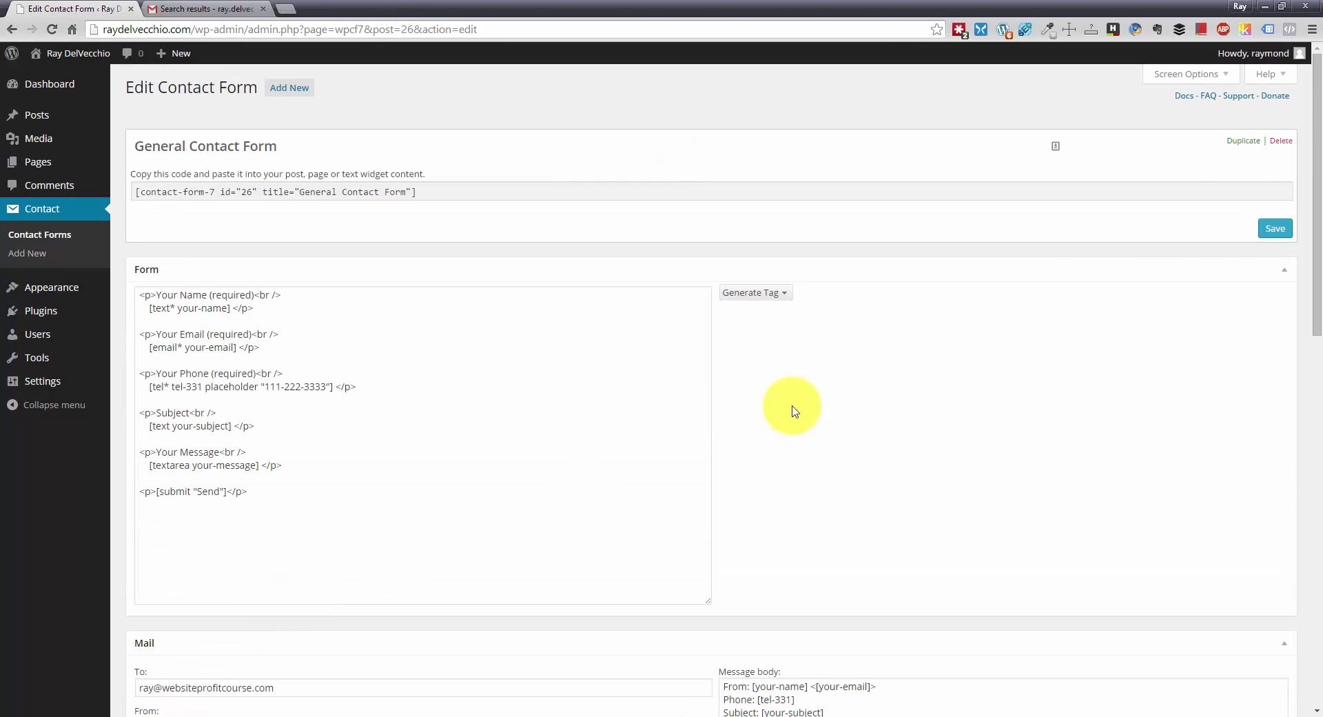
pyautogui.click(1275, 228)
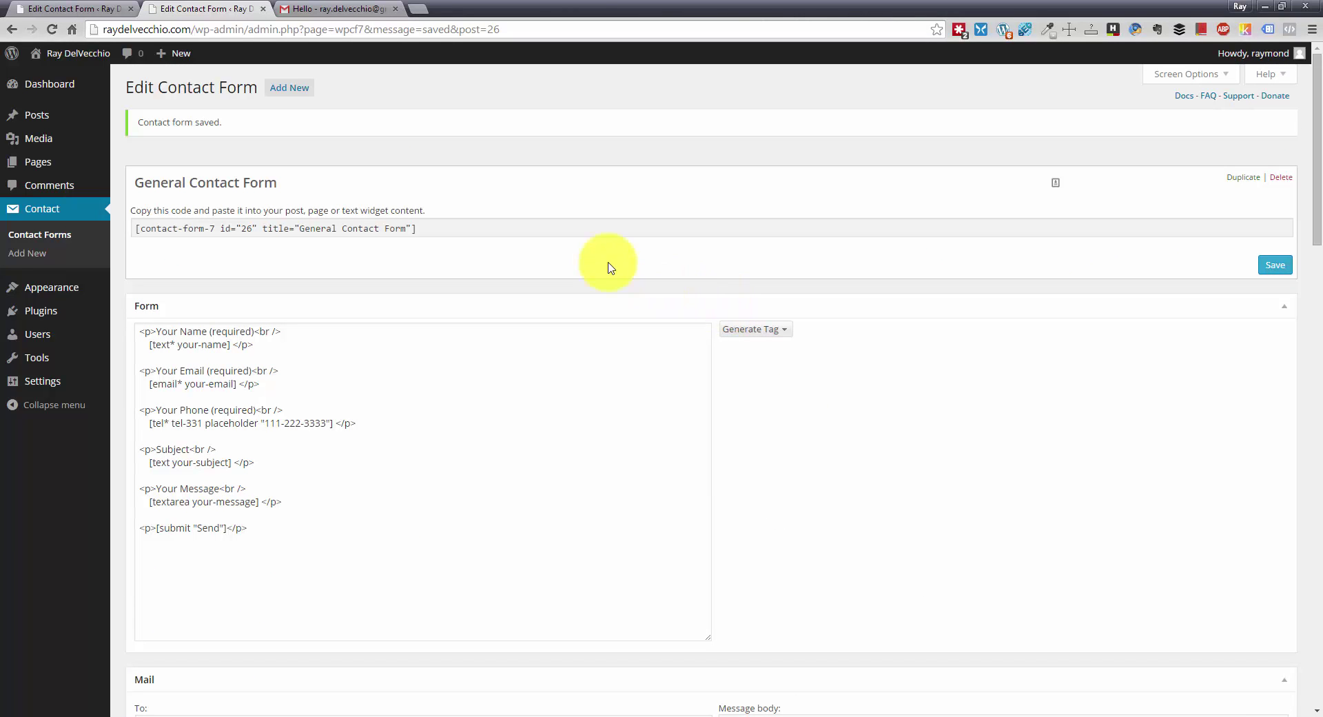
# - Paste the [contact-form-7 id="26" title="General Contact Form"] shortcode into the Contact page and update it
pyautogui.click(467, 226)
pyautogui.hotkey('ctrl', 'c')
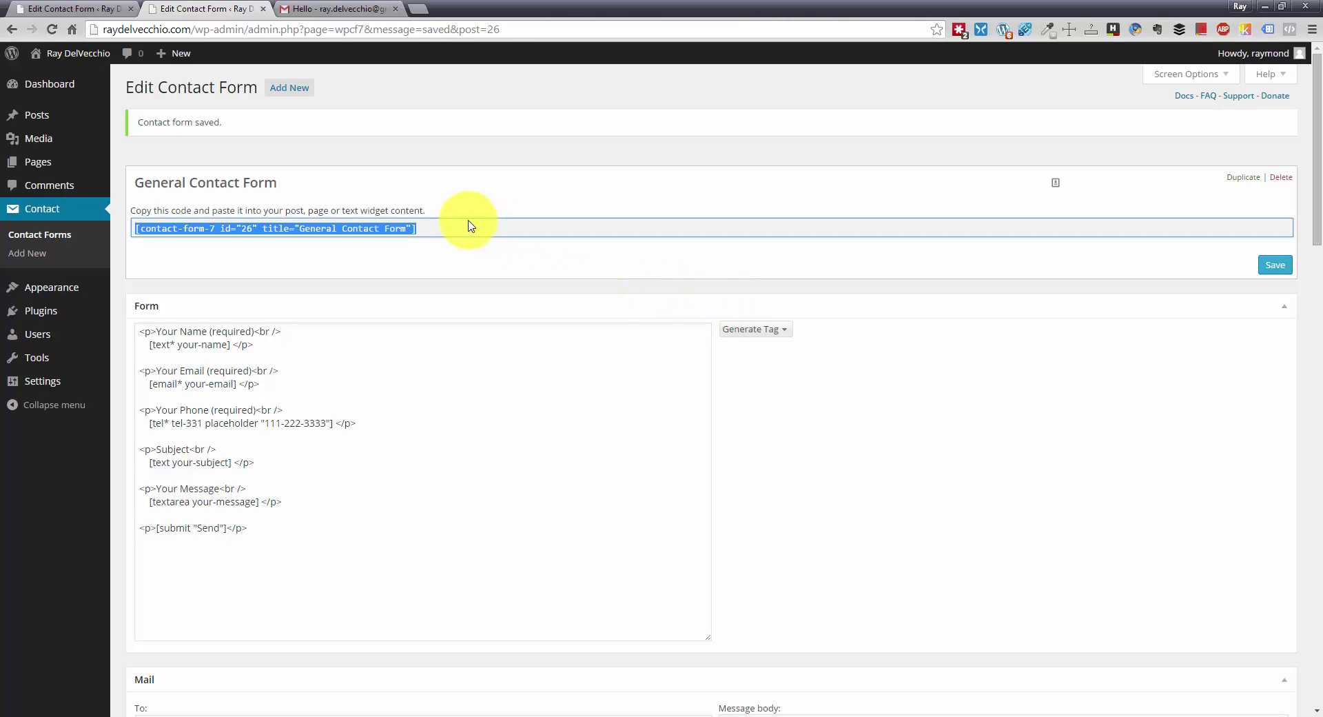
pyautogui.click(44, 170)
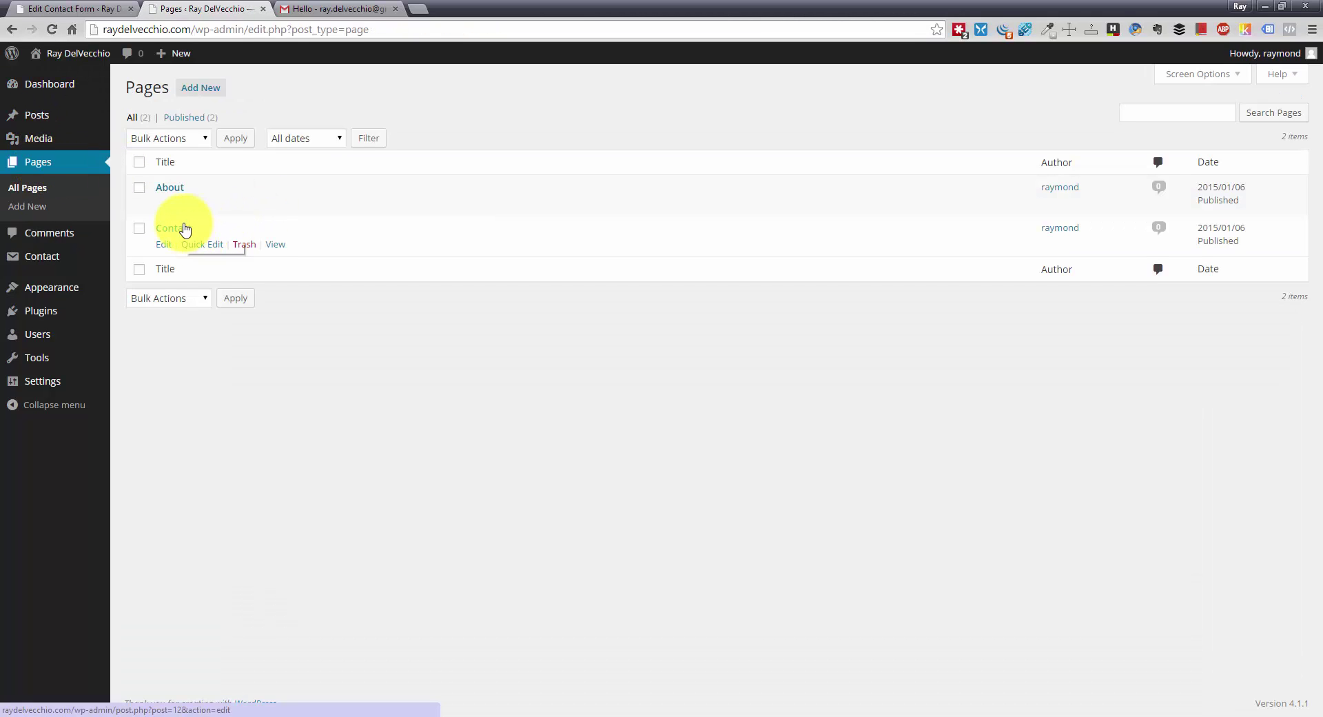
pyautogui.click(182, 227)
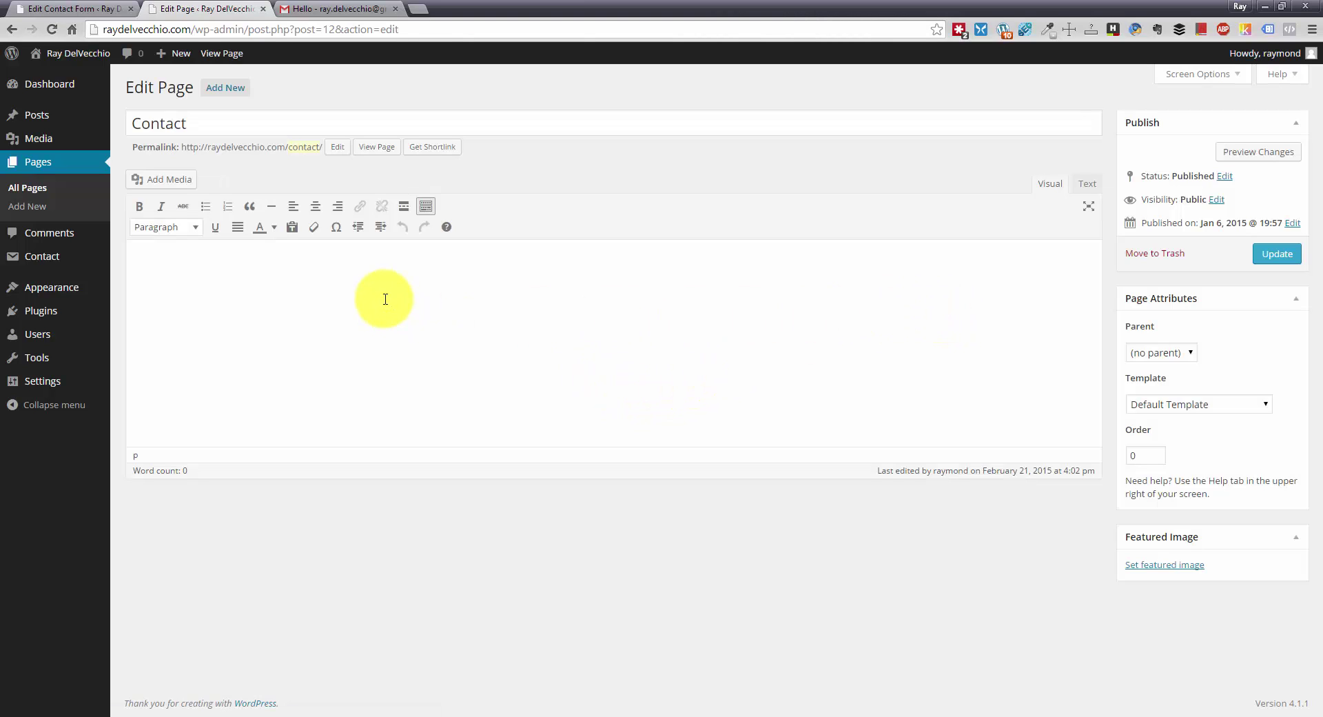
pyautogui.click(384, 296)
pyautogui.click(410, 271)
pyautogui.click(418, 363)
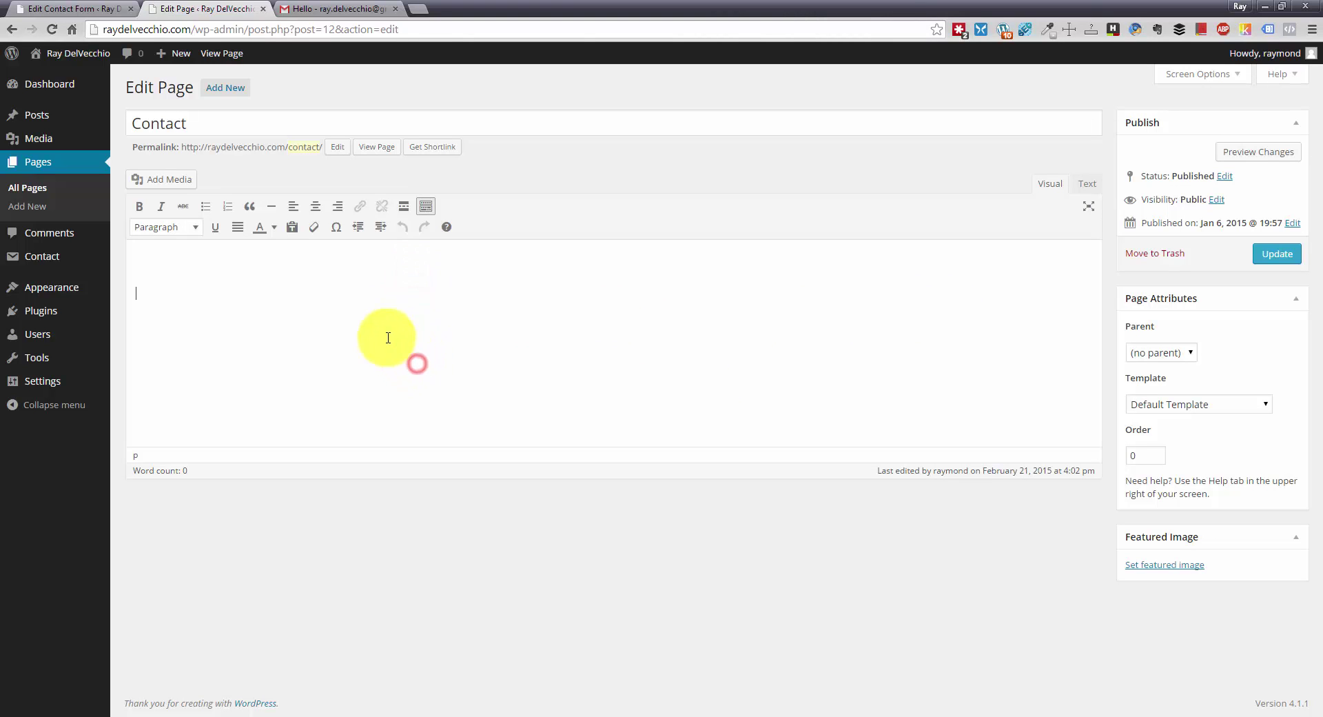
pyautogui.press('BackSpace')
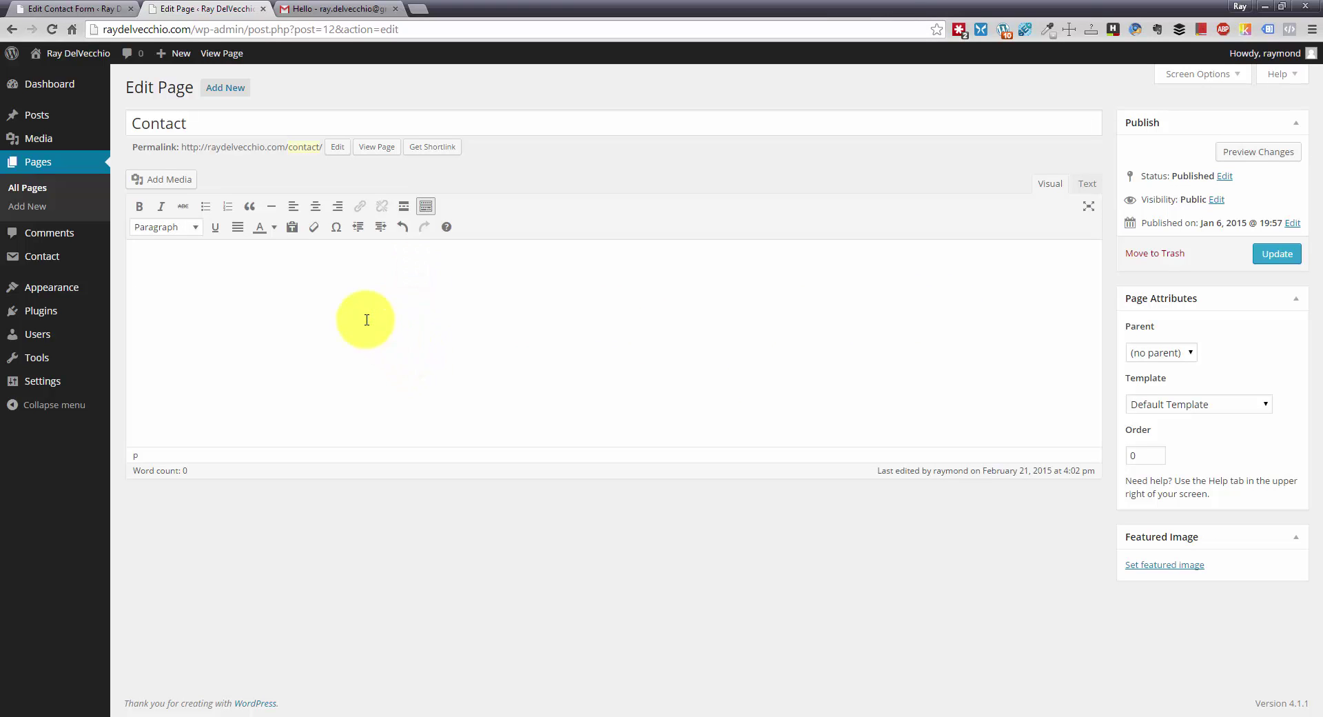
pyautogui.hotkey('ctrl', 'v')
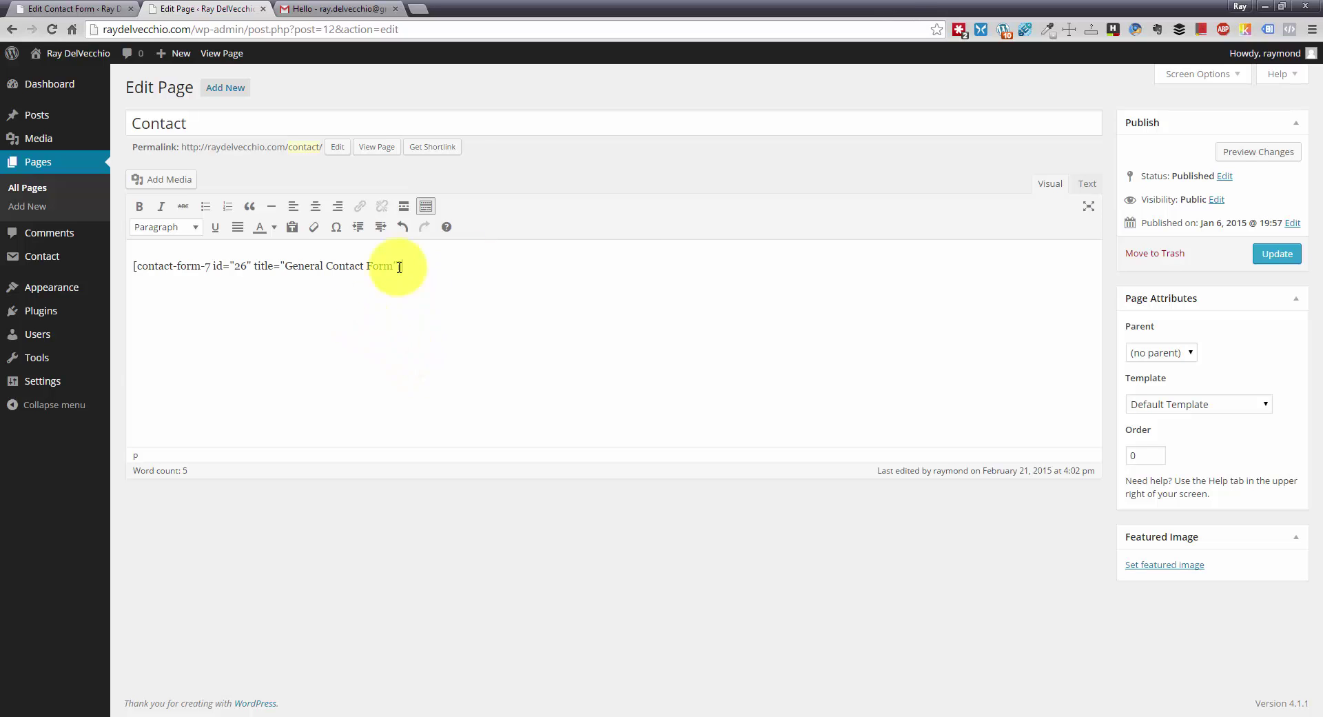
pyautogui.click(1293, 252)
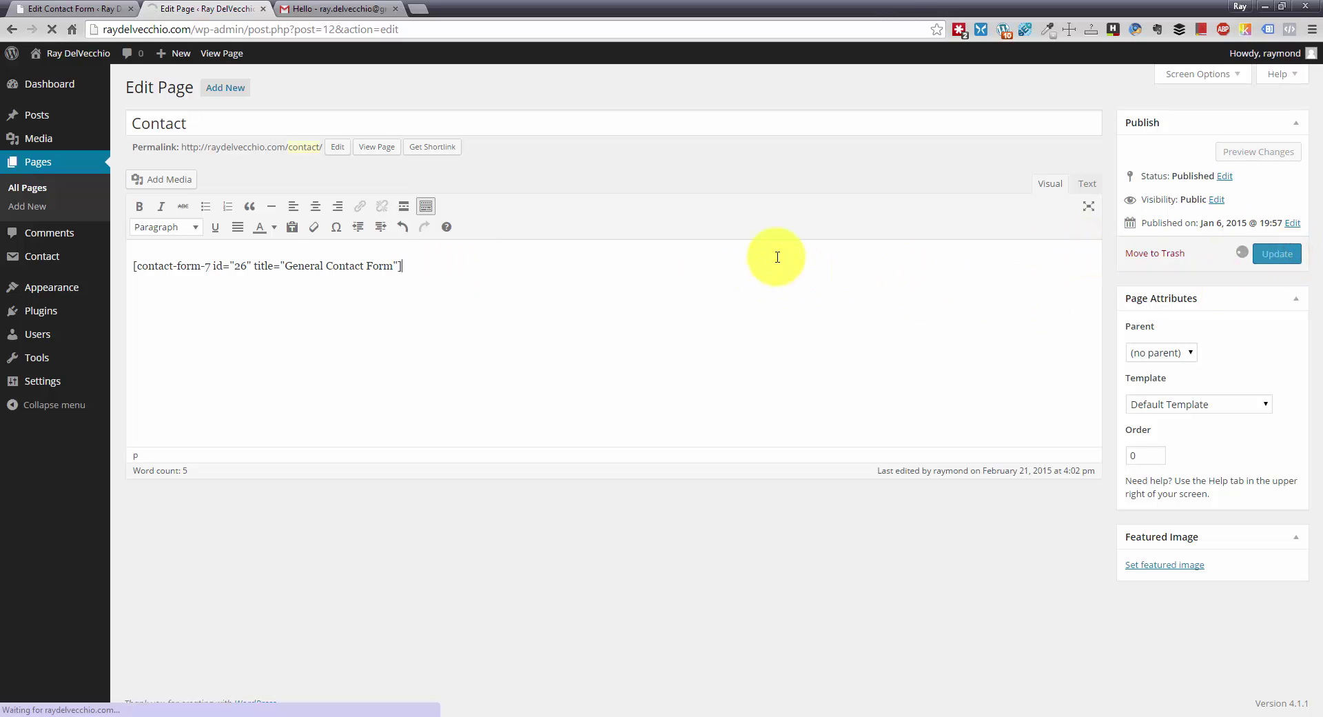
# - Open the live site in a new tab and go to its Contact page
pyautogui.moveTo(63, 53)
pyautogui.middleClick(62, 78)
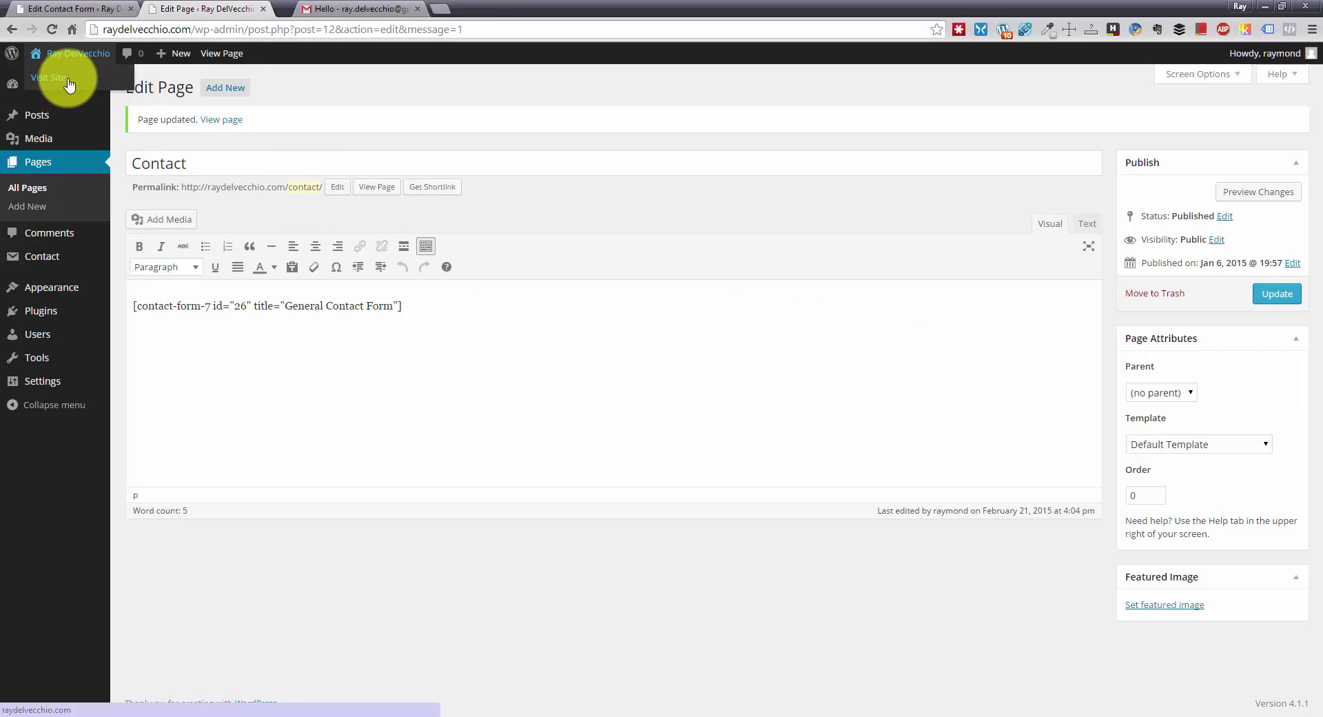
pyautogui.click(324, 9)
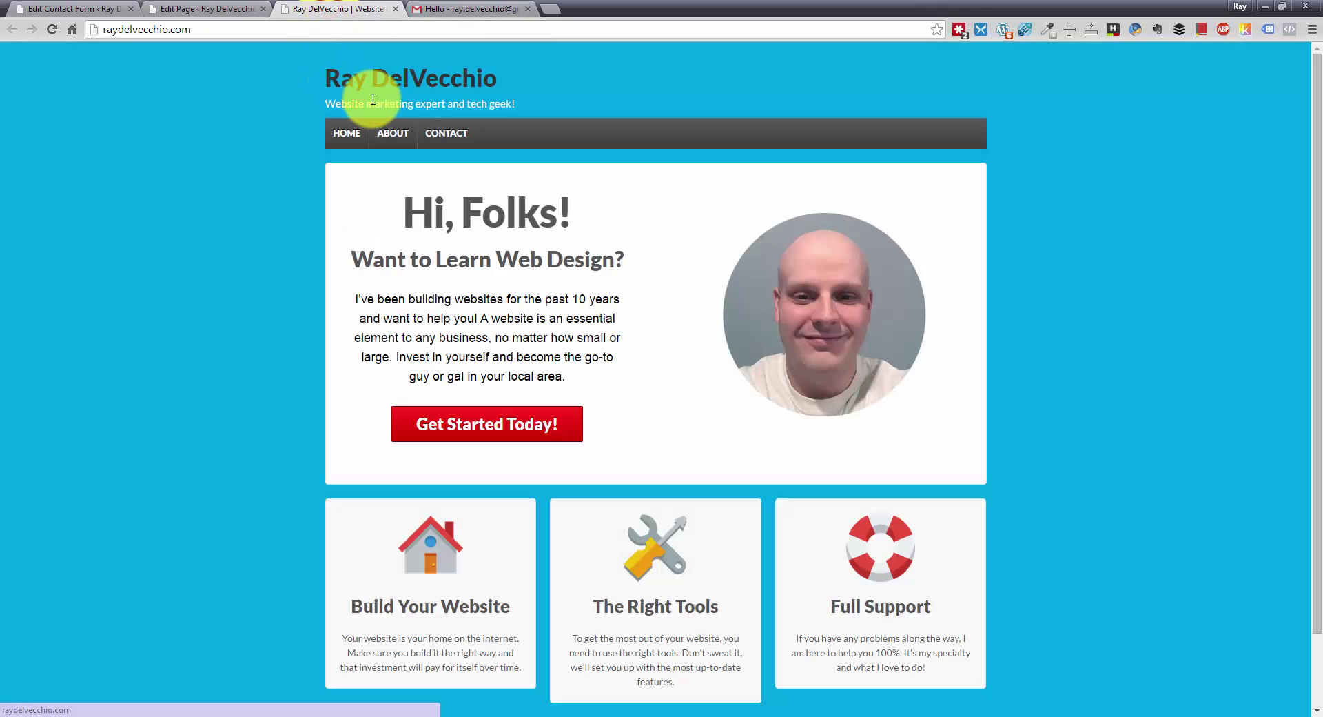
pyautogui.click(435, 138)
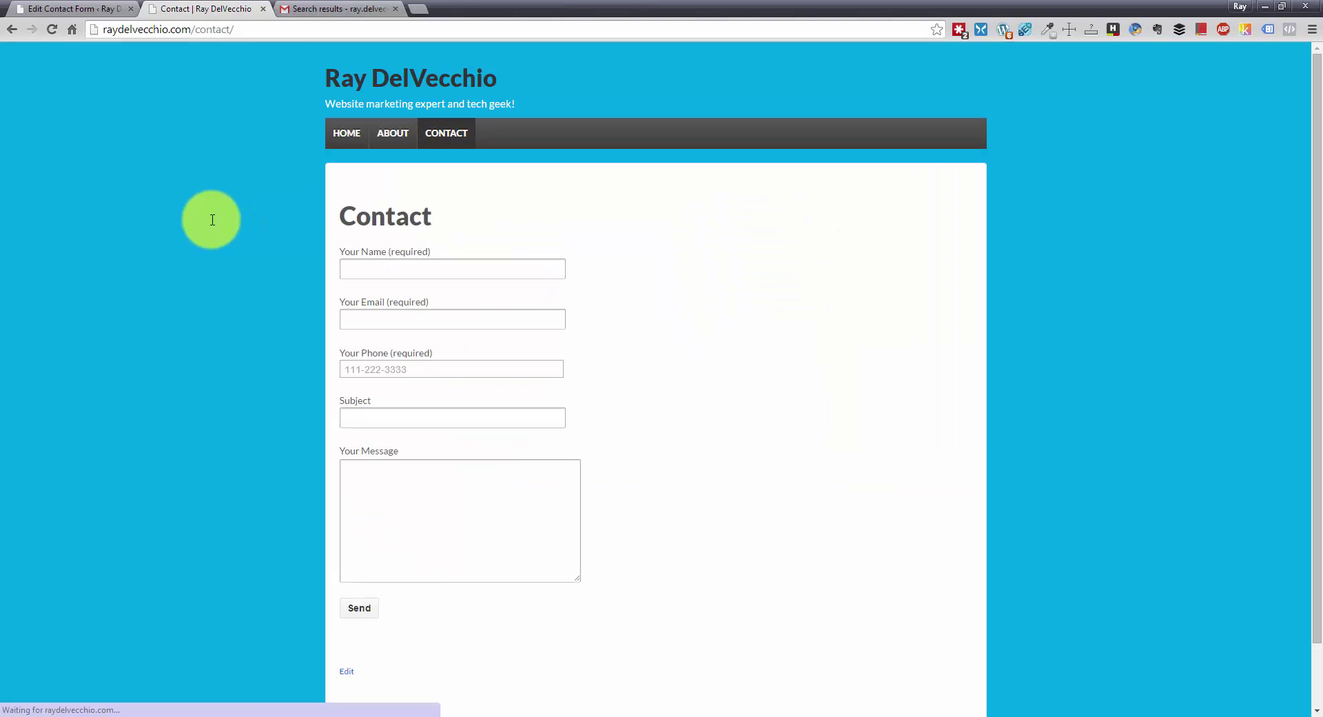
pyautogui.rightClick(212, 220)
pyautogui.click(655, 236)
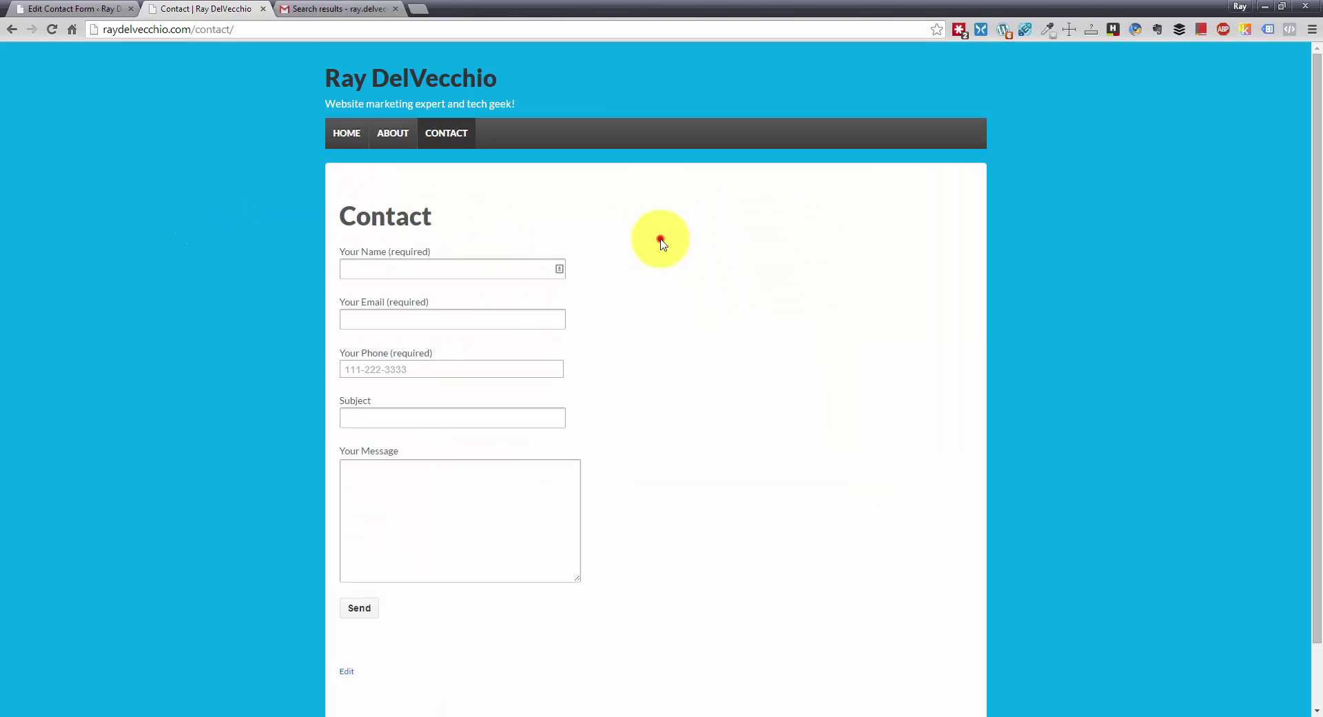
# - Fill the Your Name and Your Email fields with a test name and e-mail address
pyautogui.click(494, 264)
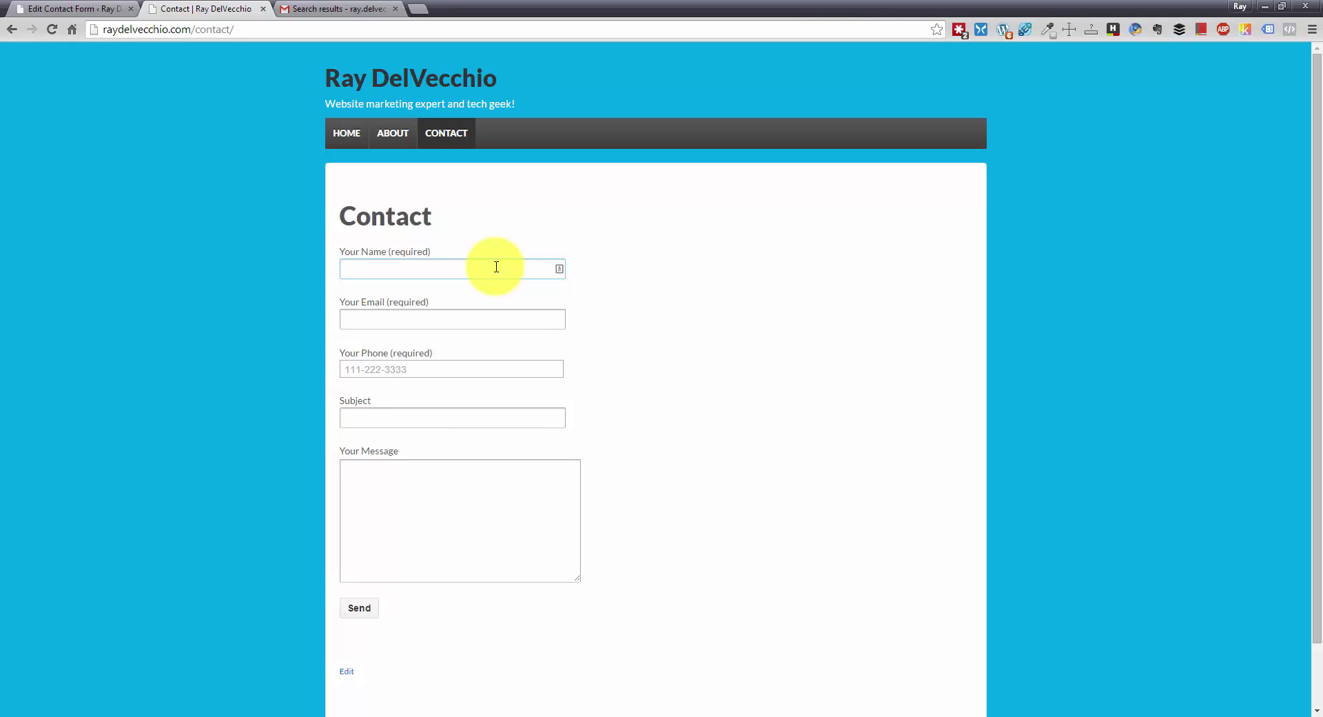
pyautogui.write('Raymond')
pyautogui.click(440, 318)
pyautogui.click(386, 318)
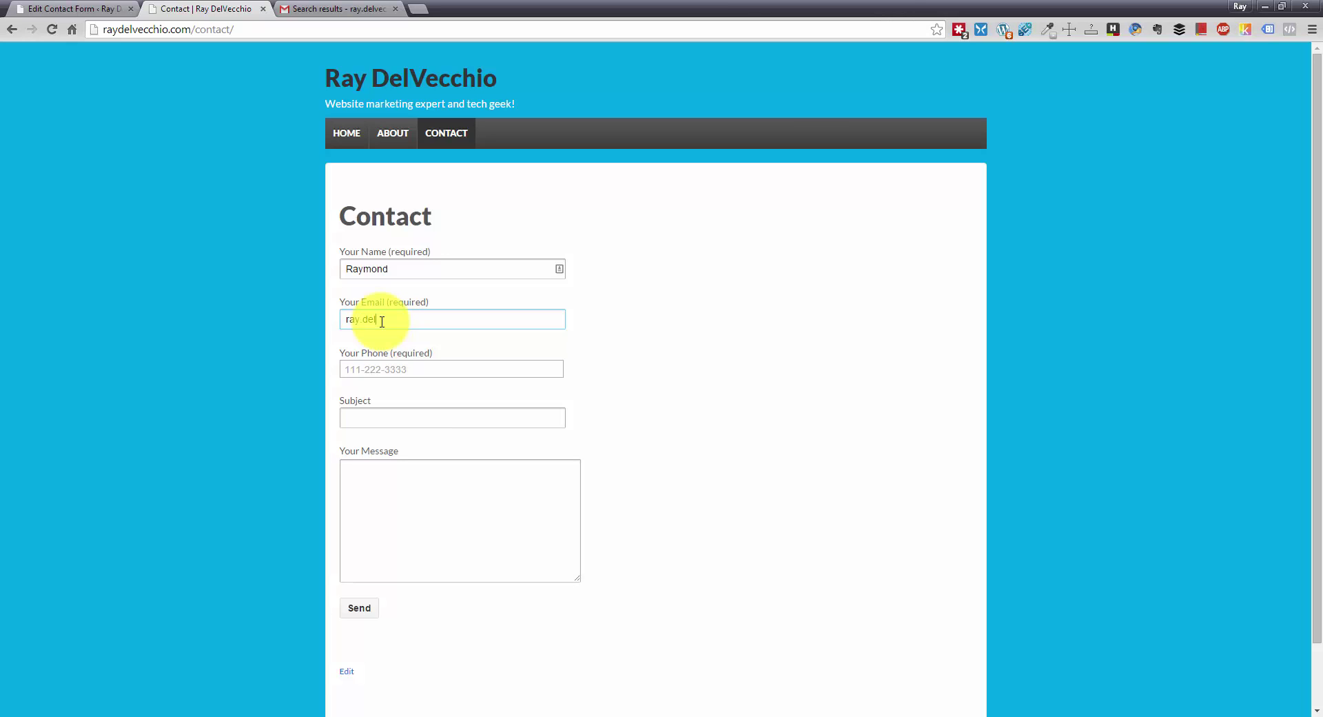
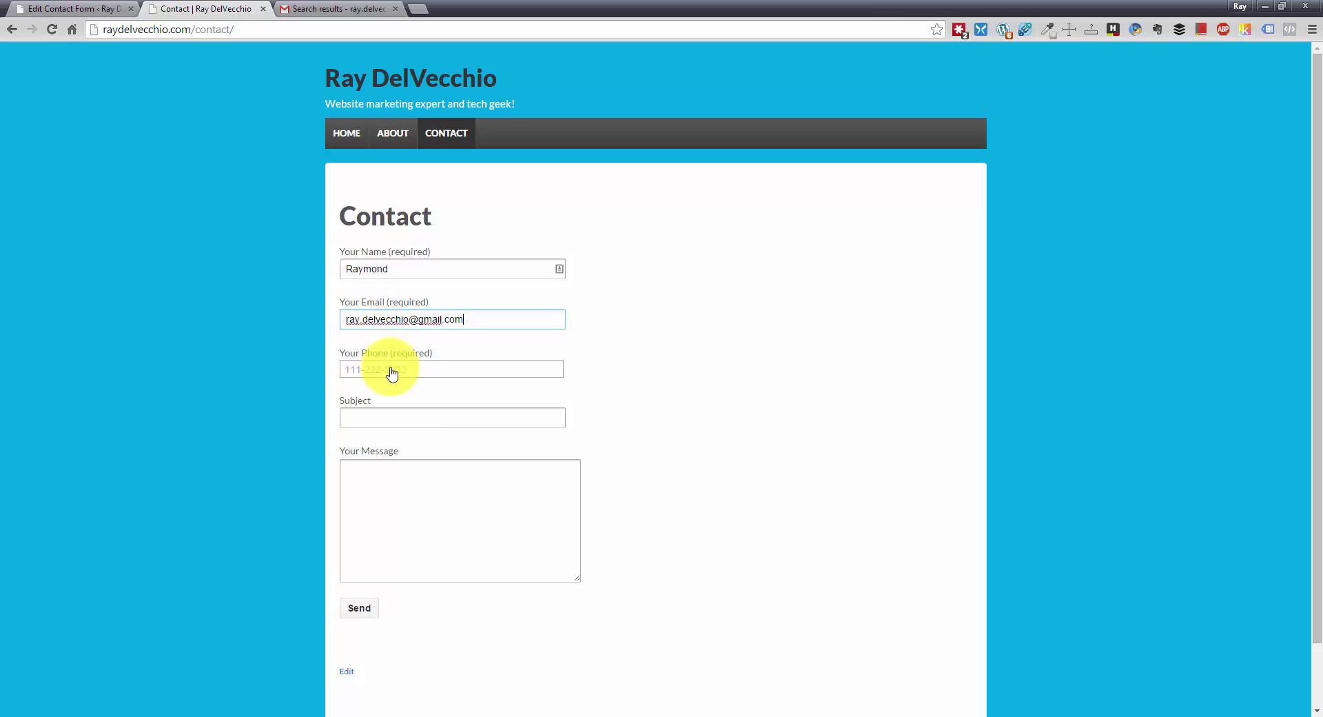
pyautogui.click(394, 372)
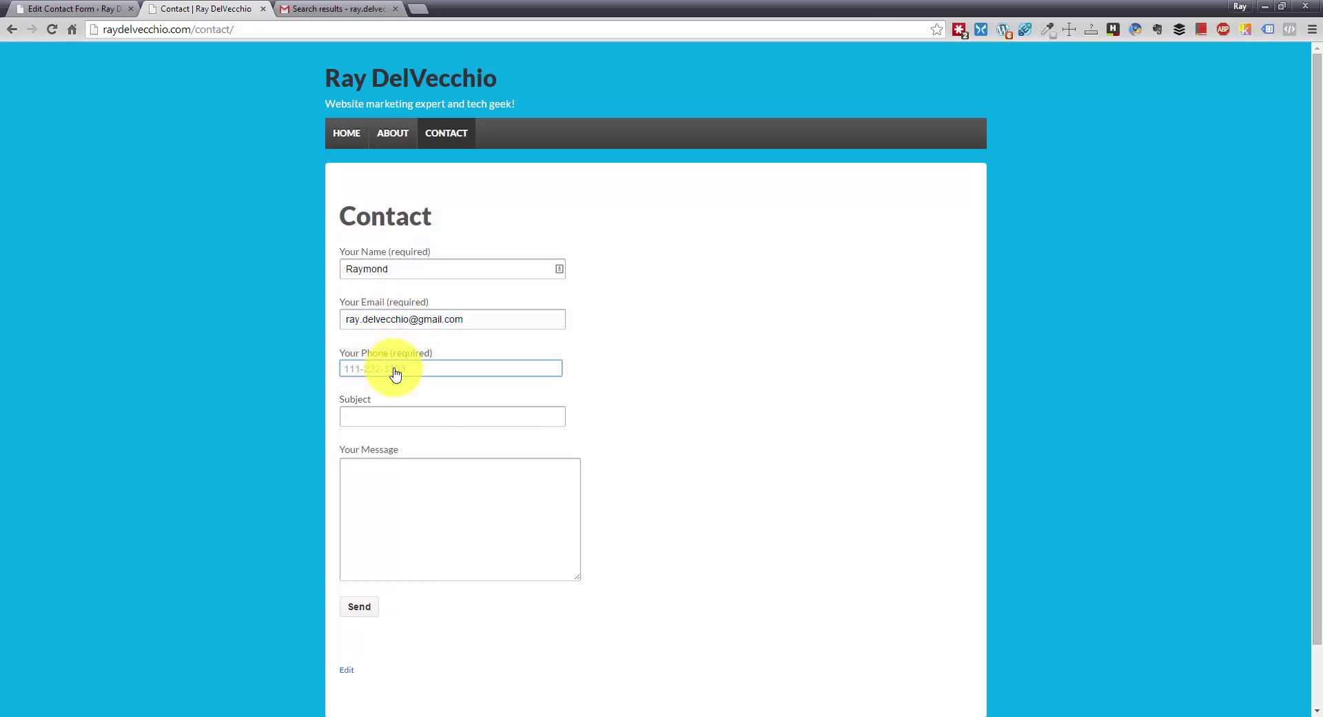
pyautogui.write('11')
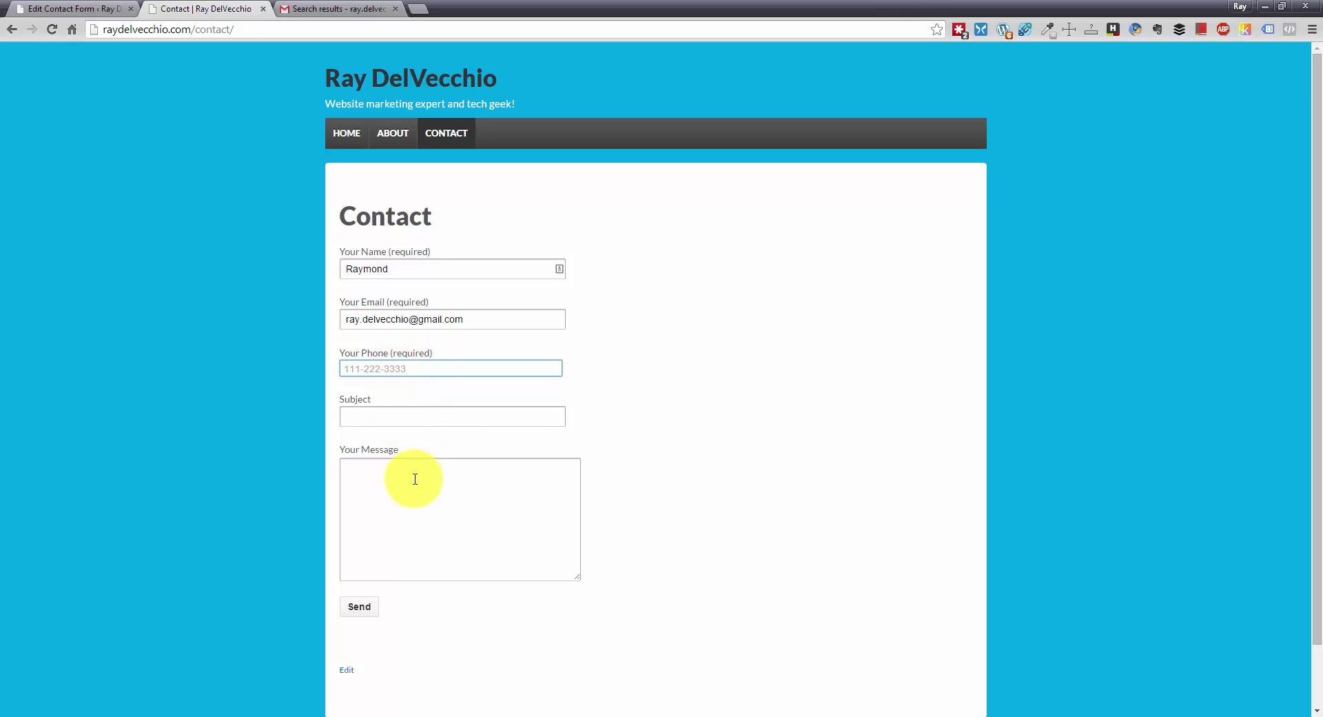
pyautogui.click(429, 368)
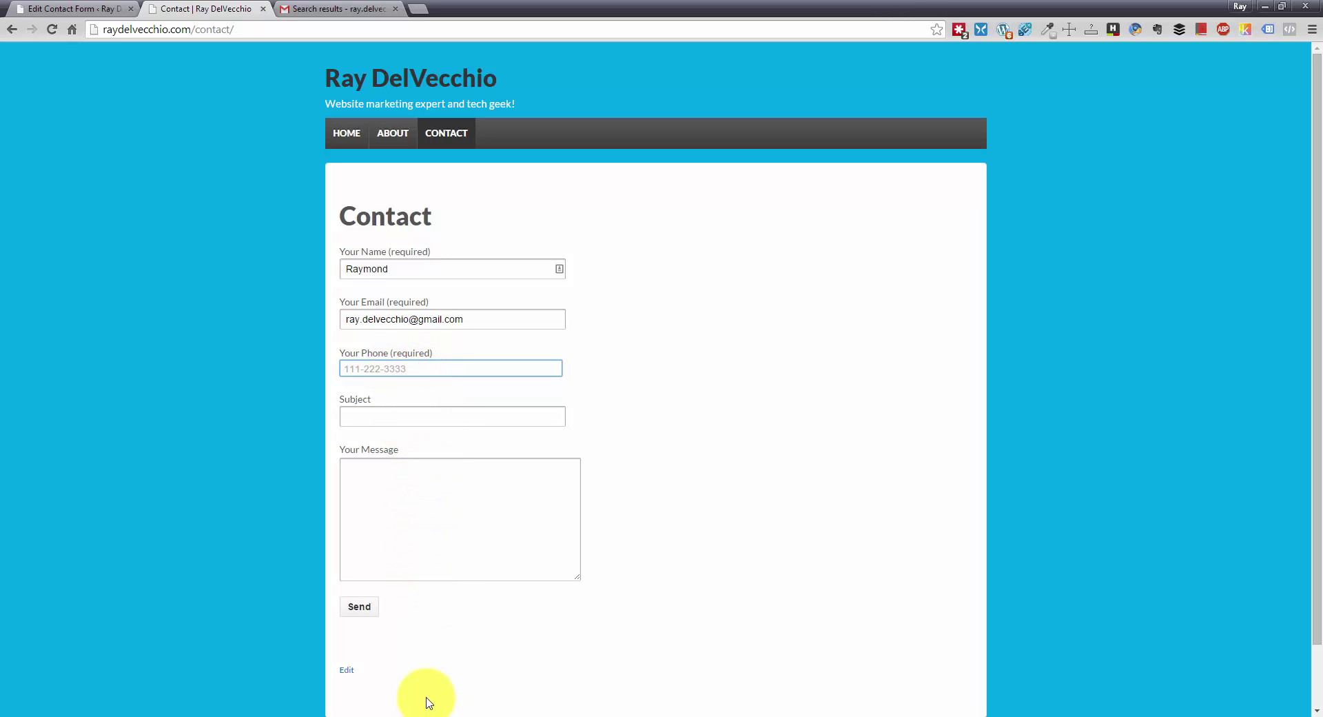
pyautogui.click(364, 607)
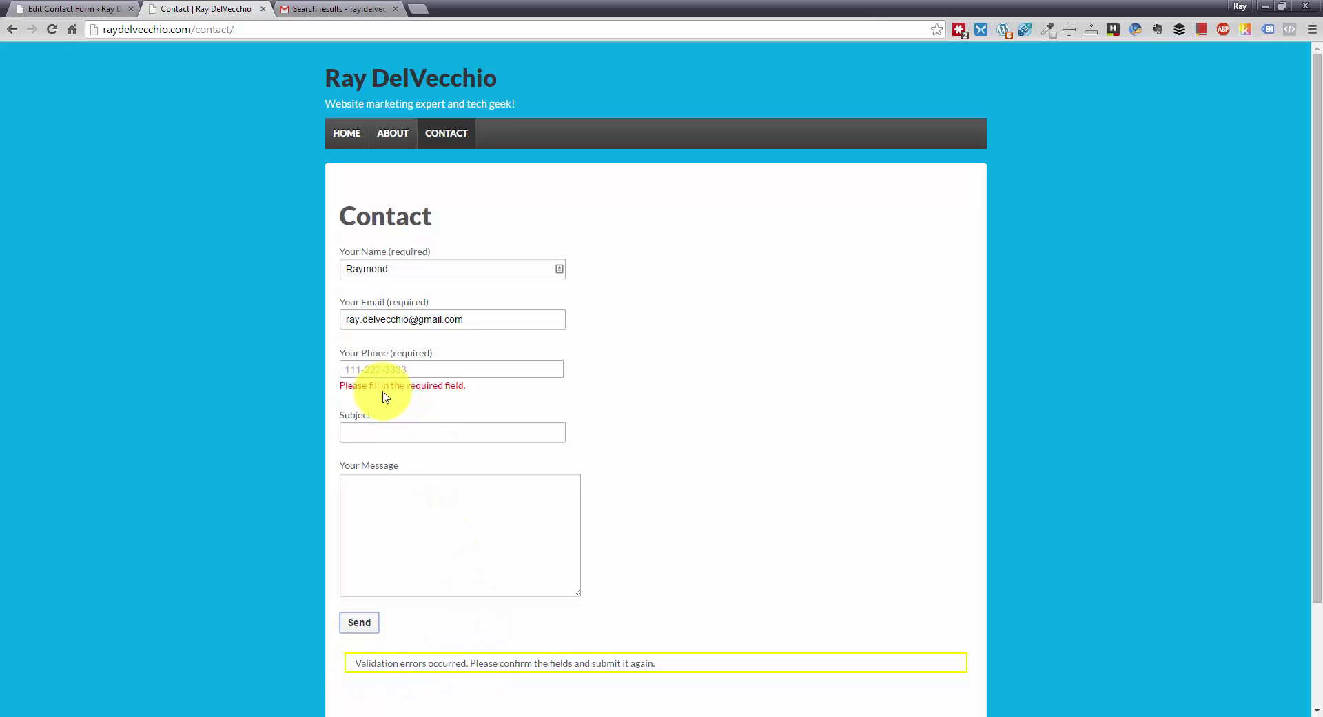
pyautogui.click(445, 367)
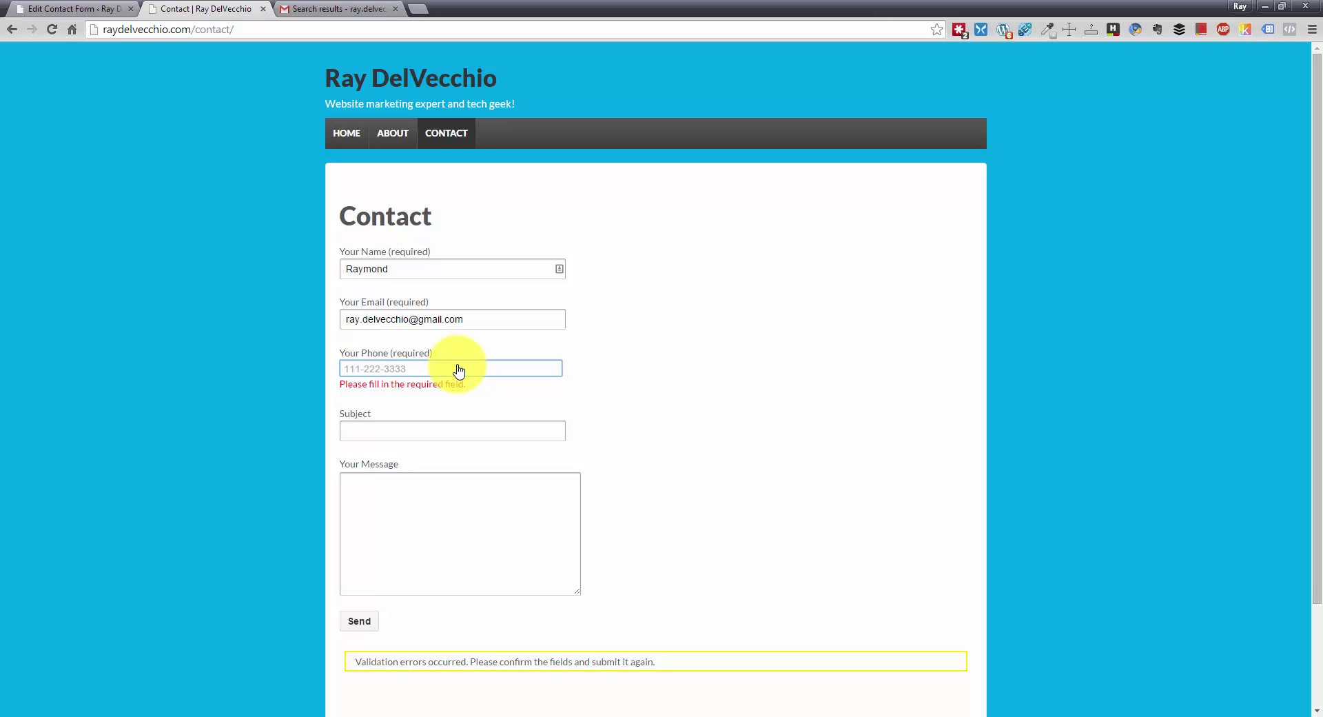
pyautogui.write('111-222-3333')
# - Add subject Hello and a short 'Hi, this i…' message, then send the form successfully
pyautogui.click(443, 434)
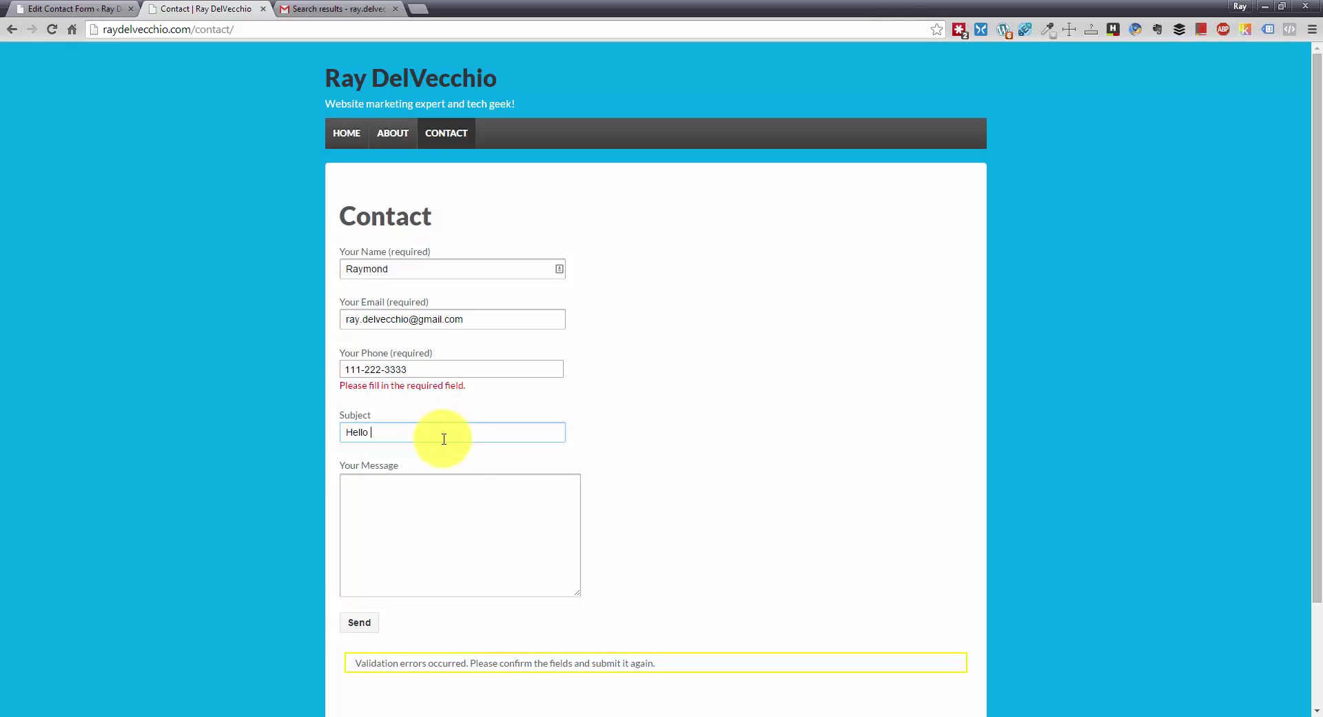
pyautogui.click(463, 503)
pyautogui.write('Hi, this is a message.')
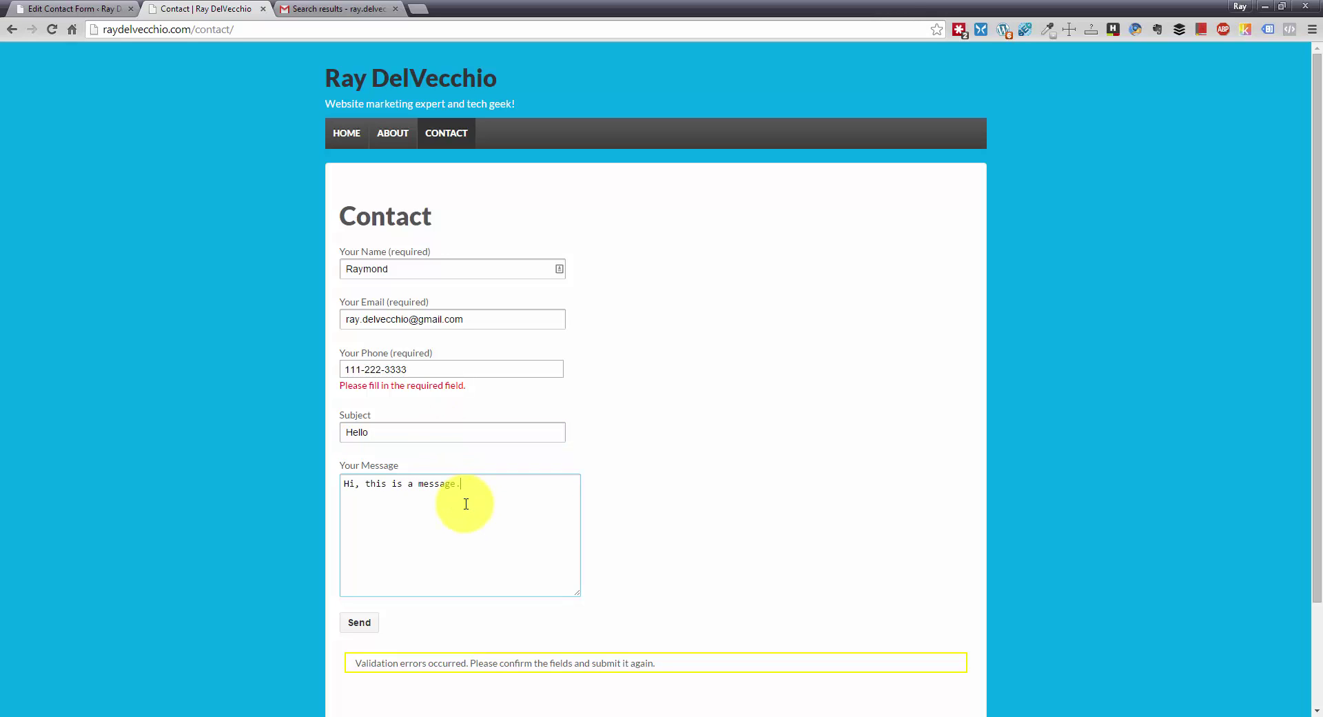
pyautogui.click(372, 618)
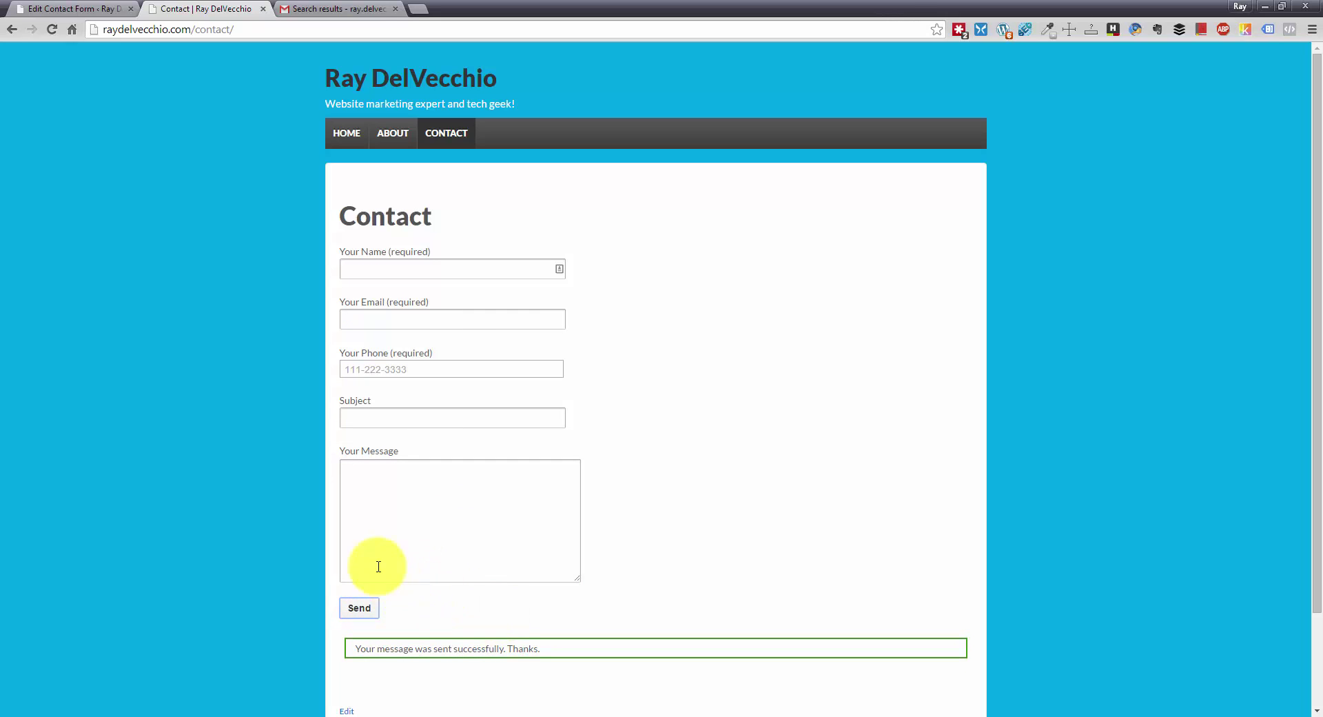
# - In Gmail, rerun the search and open the Hello e-mail from the contact form
pyautogui.click(342, 10)
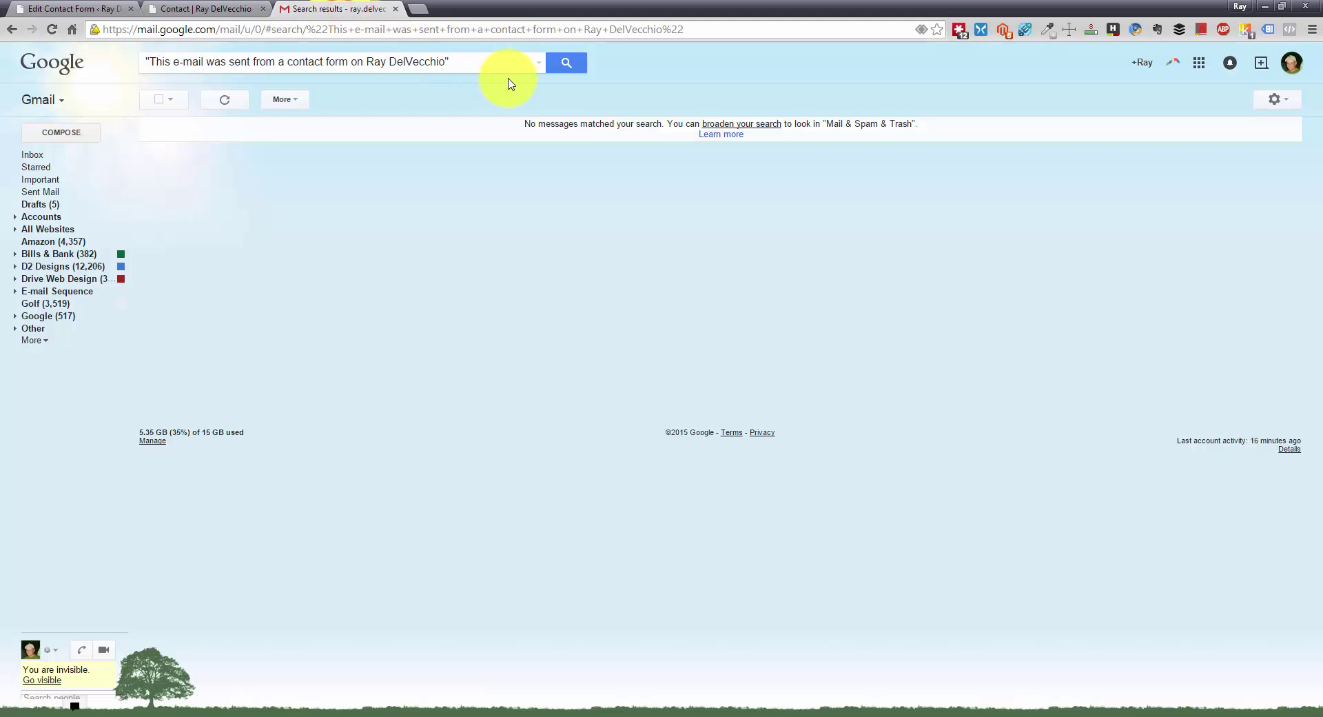
pyautogui.click(570, 64)
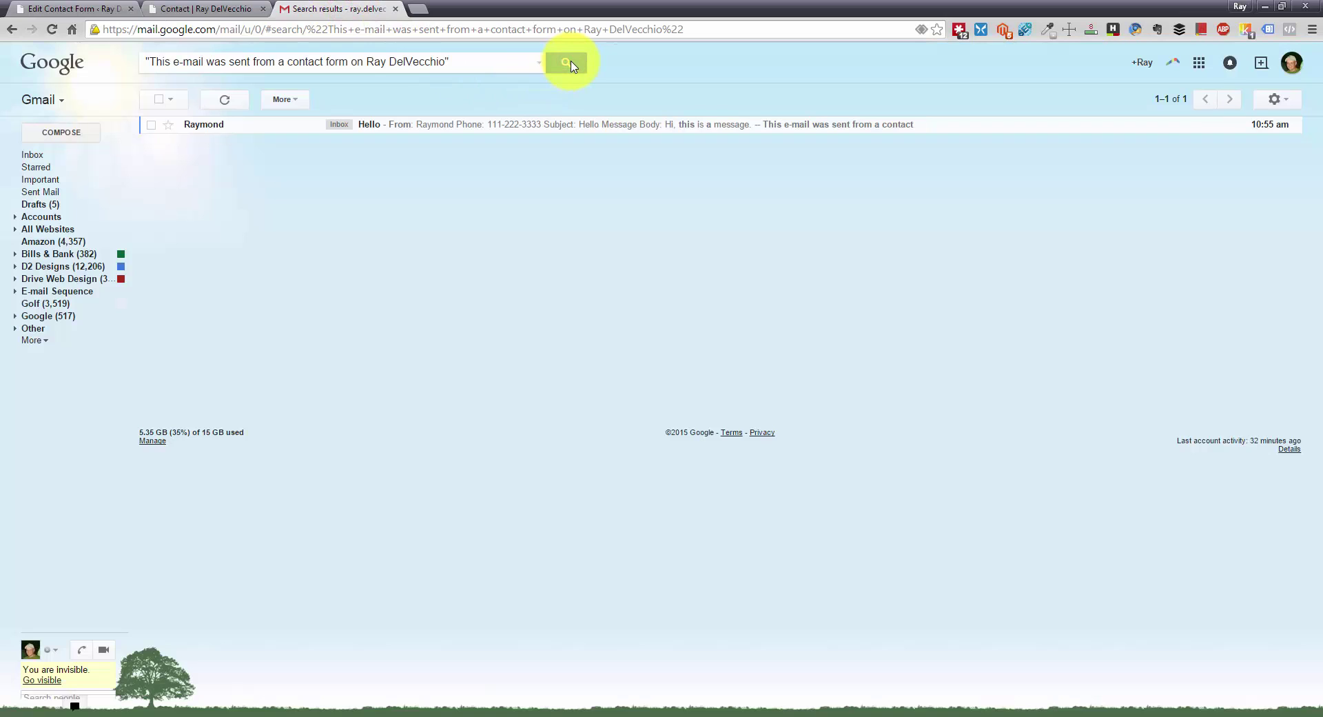
pyautogui.click(531, 126)
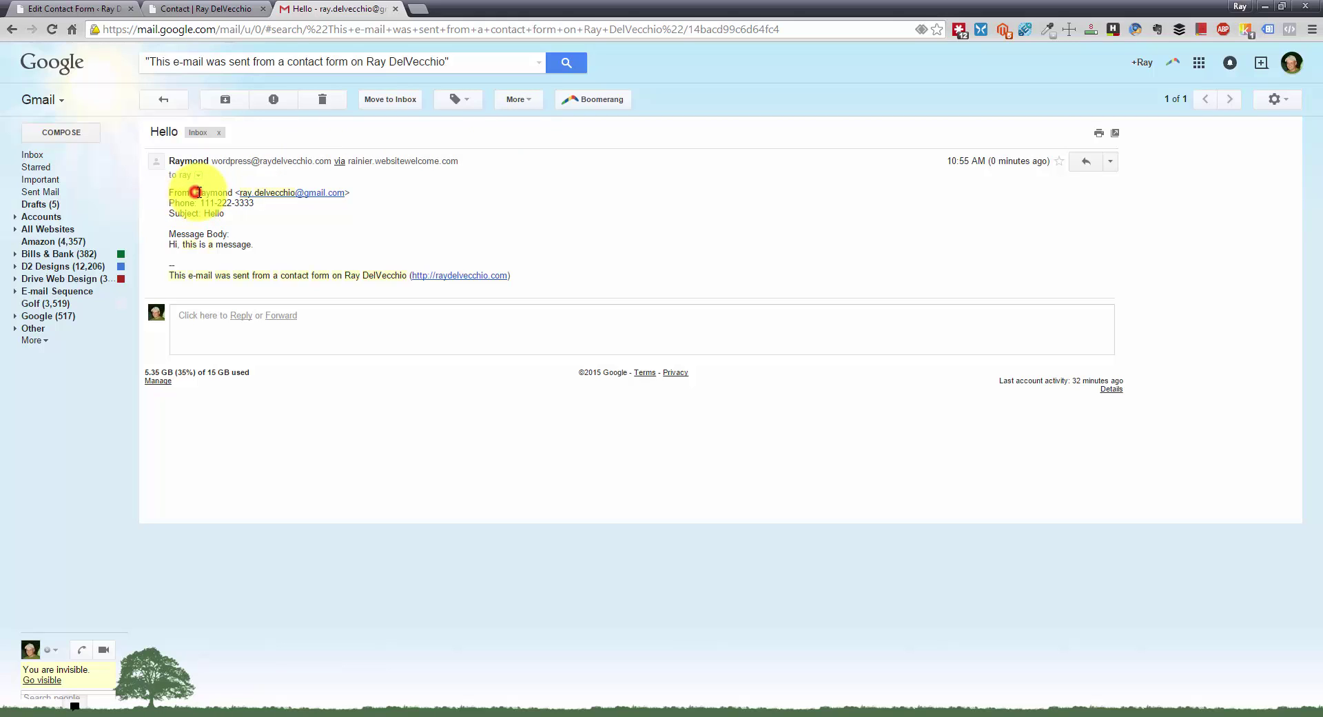
# - Highlight the sender name and the e-mail's footer line to confirm the submission details
pyautogui.moveTo(195, 192); pyautogui.dragTo(233, 192)
pyautogui.click(234, 192)
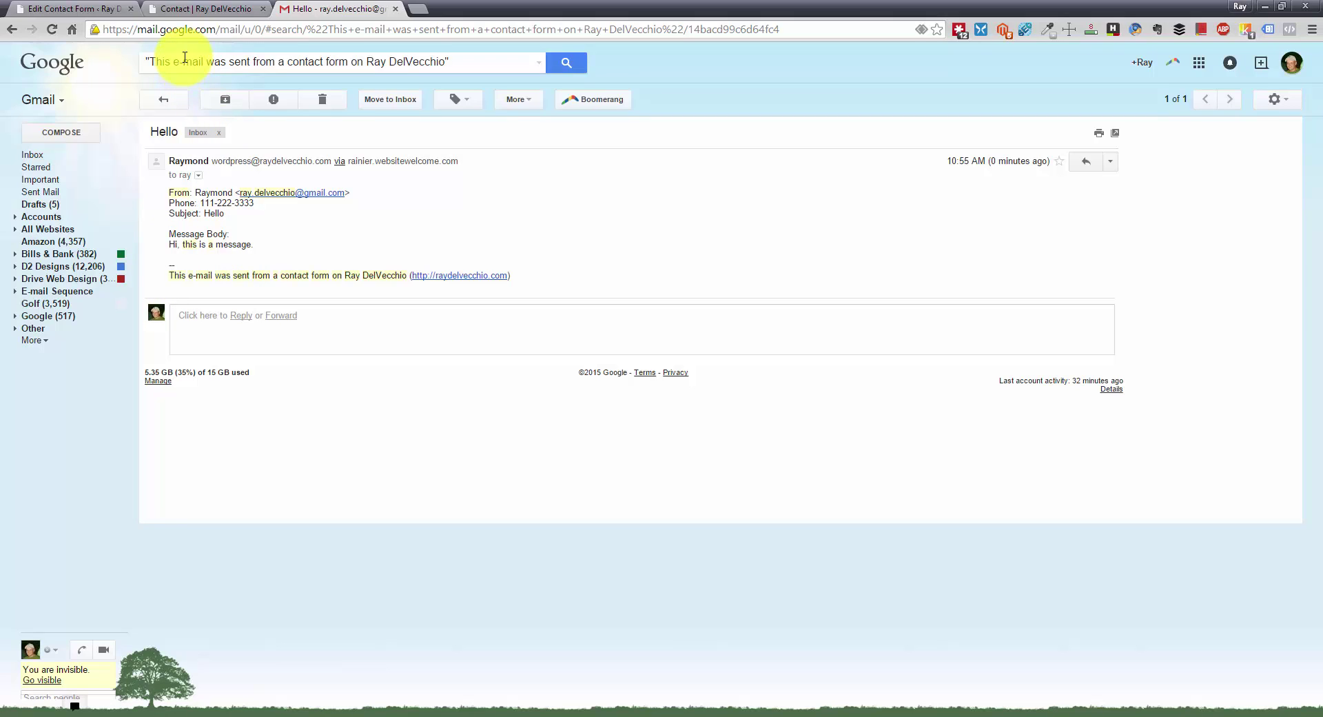
pyautogui.moveTo(170, 276); pyautogui.dragTo(408, 274)
pyautogui.click(408, 275)
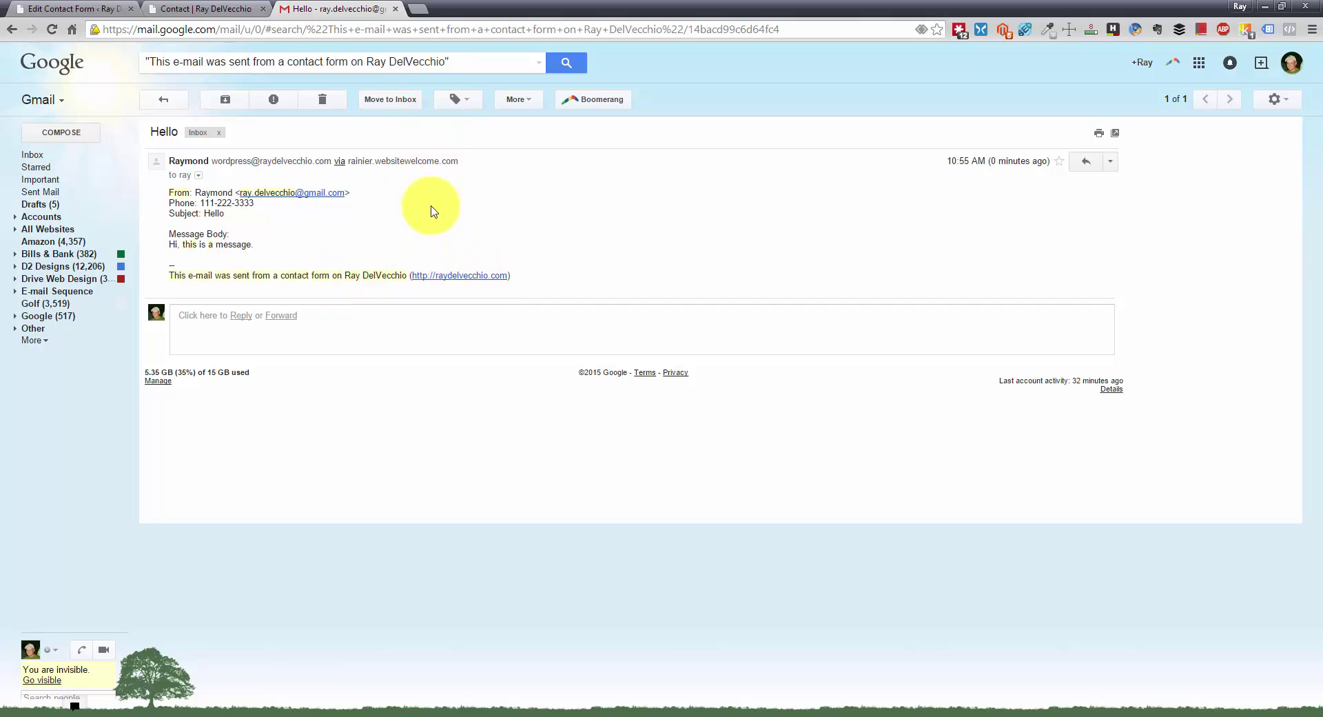
pyautogui.moveTo(407, 275); pyautogui.dragTo(171, 275)
pyautogui.click(169, 275)
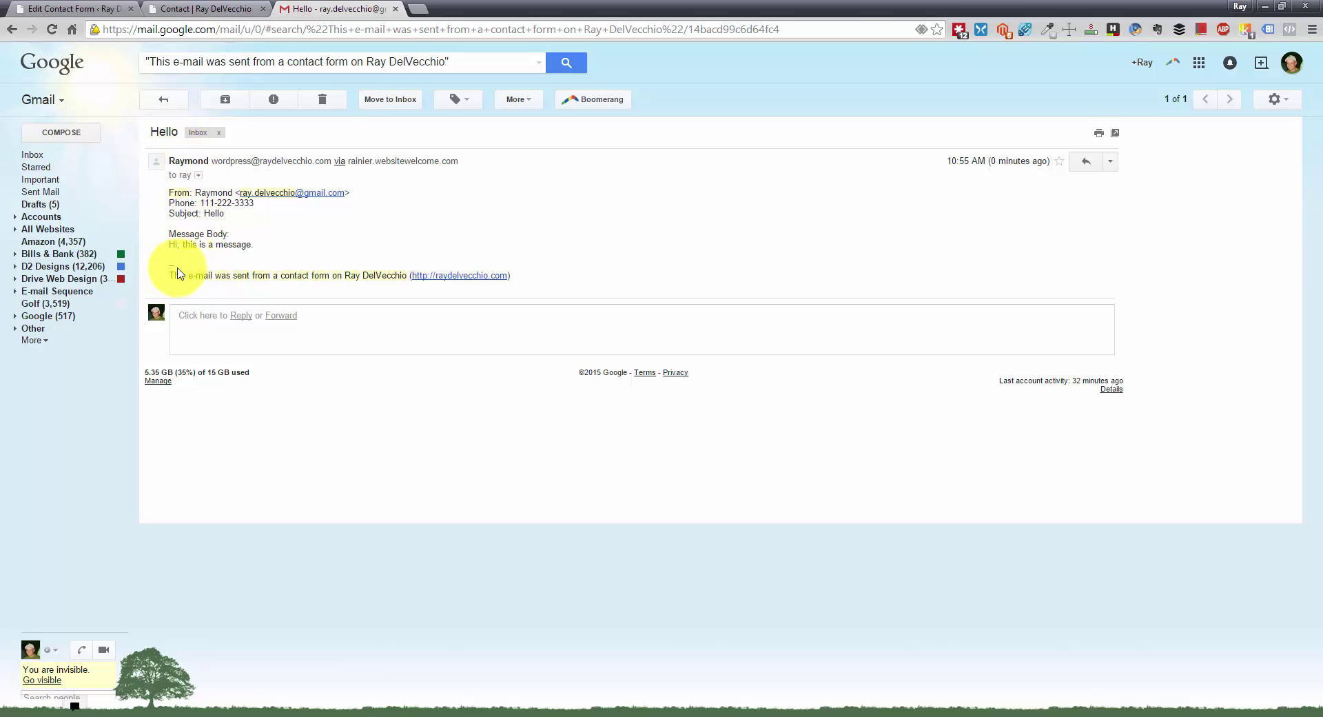
pyautogui.click(170, 274)
pyautogui.moveTo(170, 274); pyautogui.dragTo(406, 274)
pyautogui.click(406, 274)
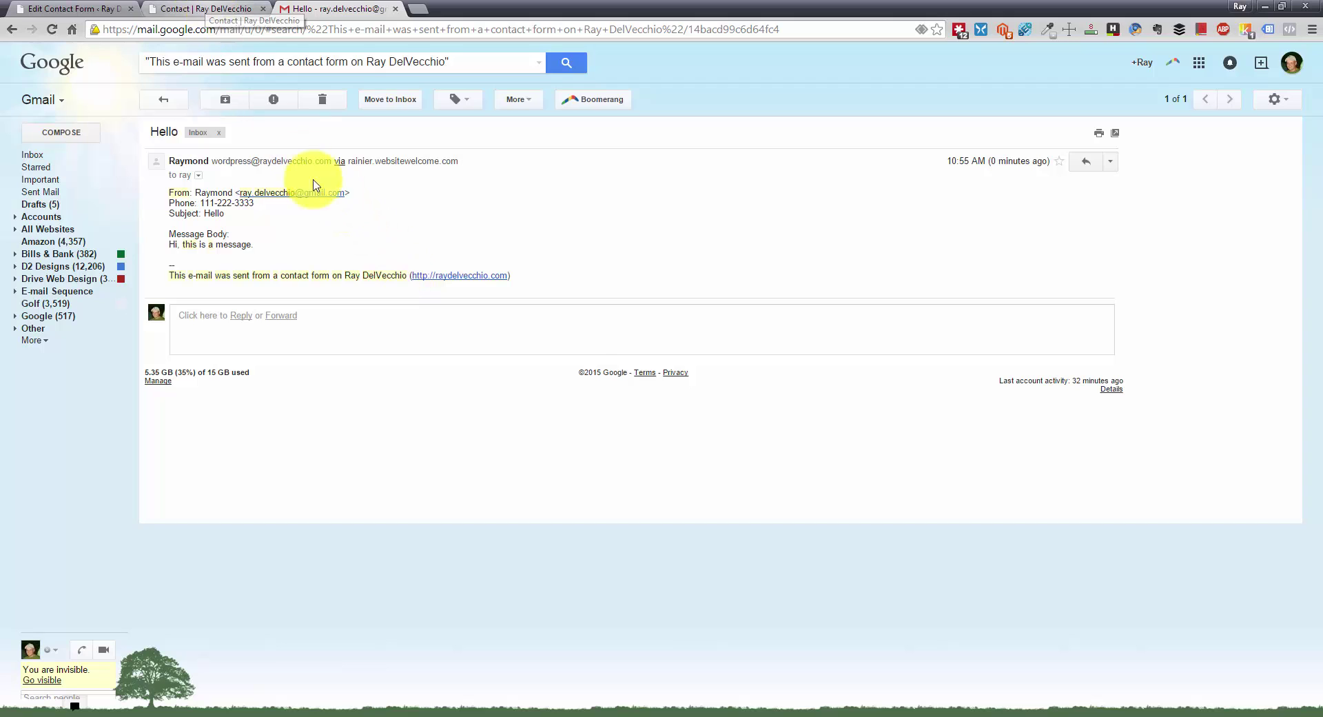
# - Go back to the General Contact Form editor tab and select its entire shortcode
pyautogui.click(242, 11)
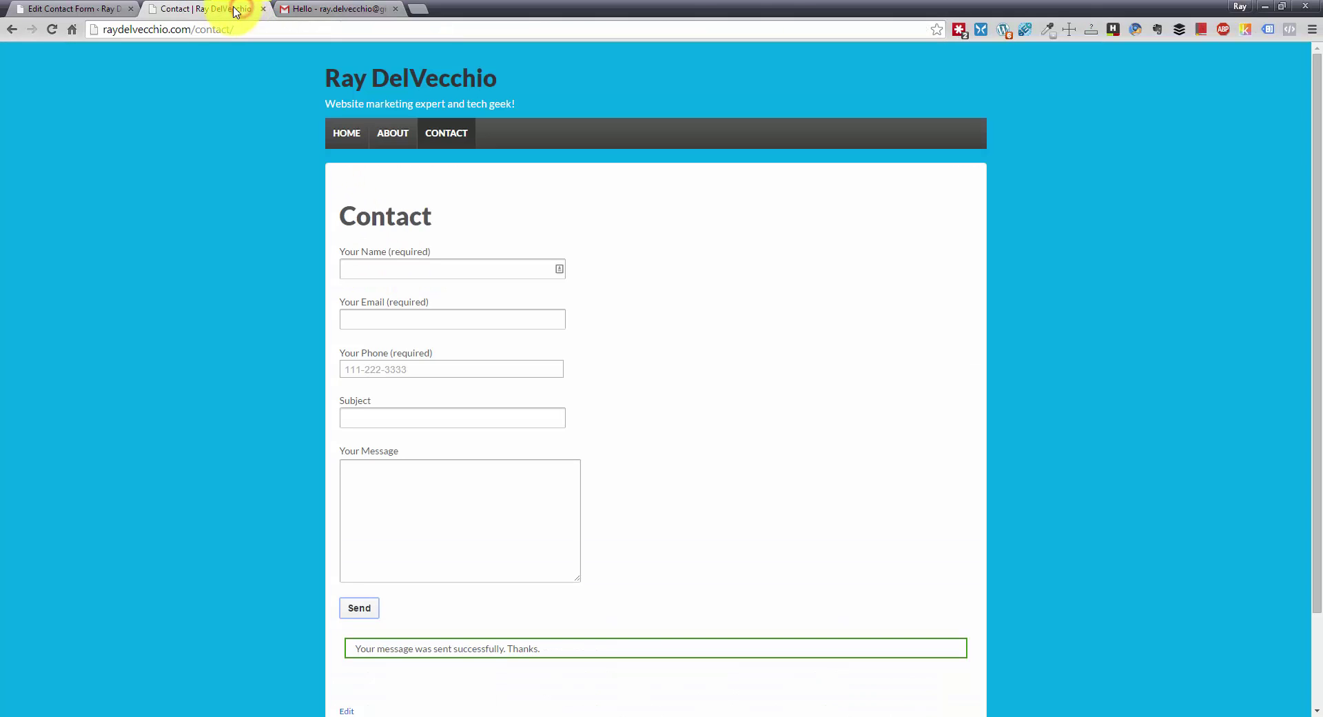
pyautogui.click(97, 9)
pyautogui.click(432, 233)
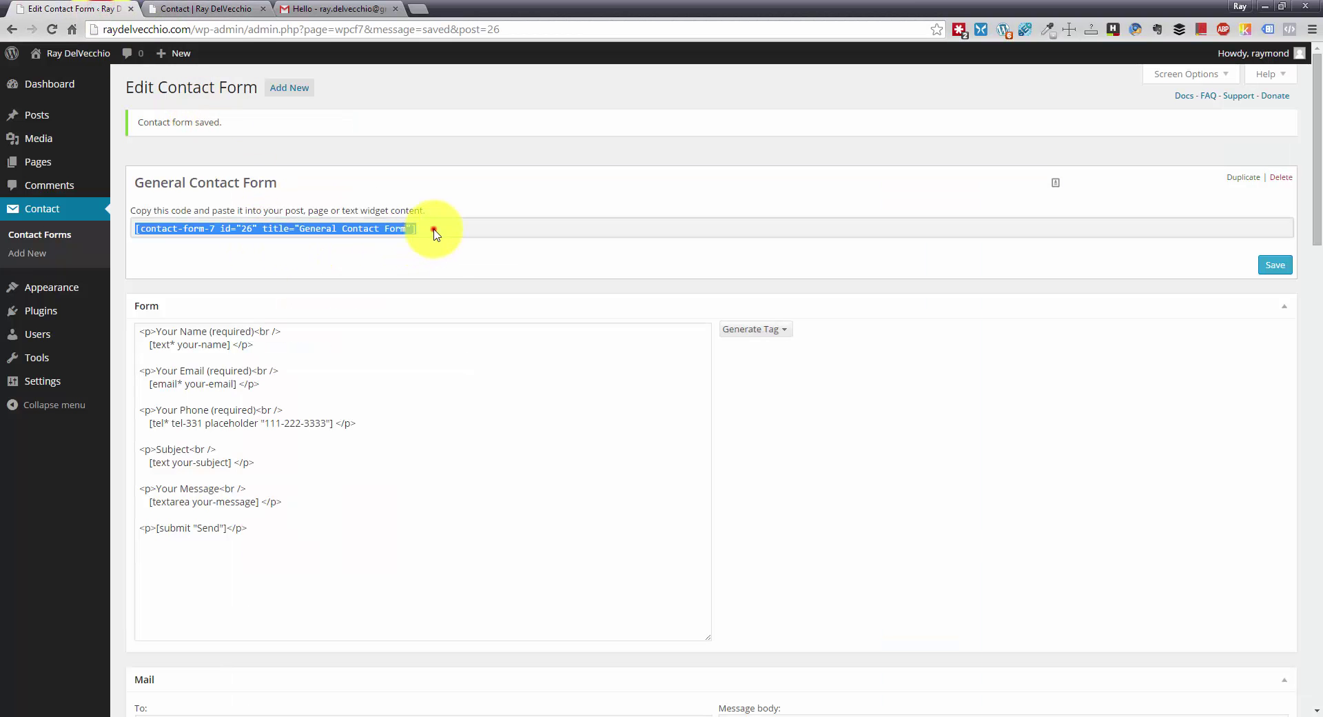